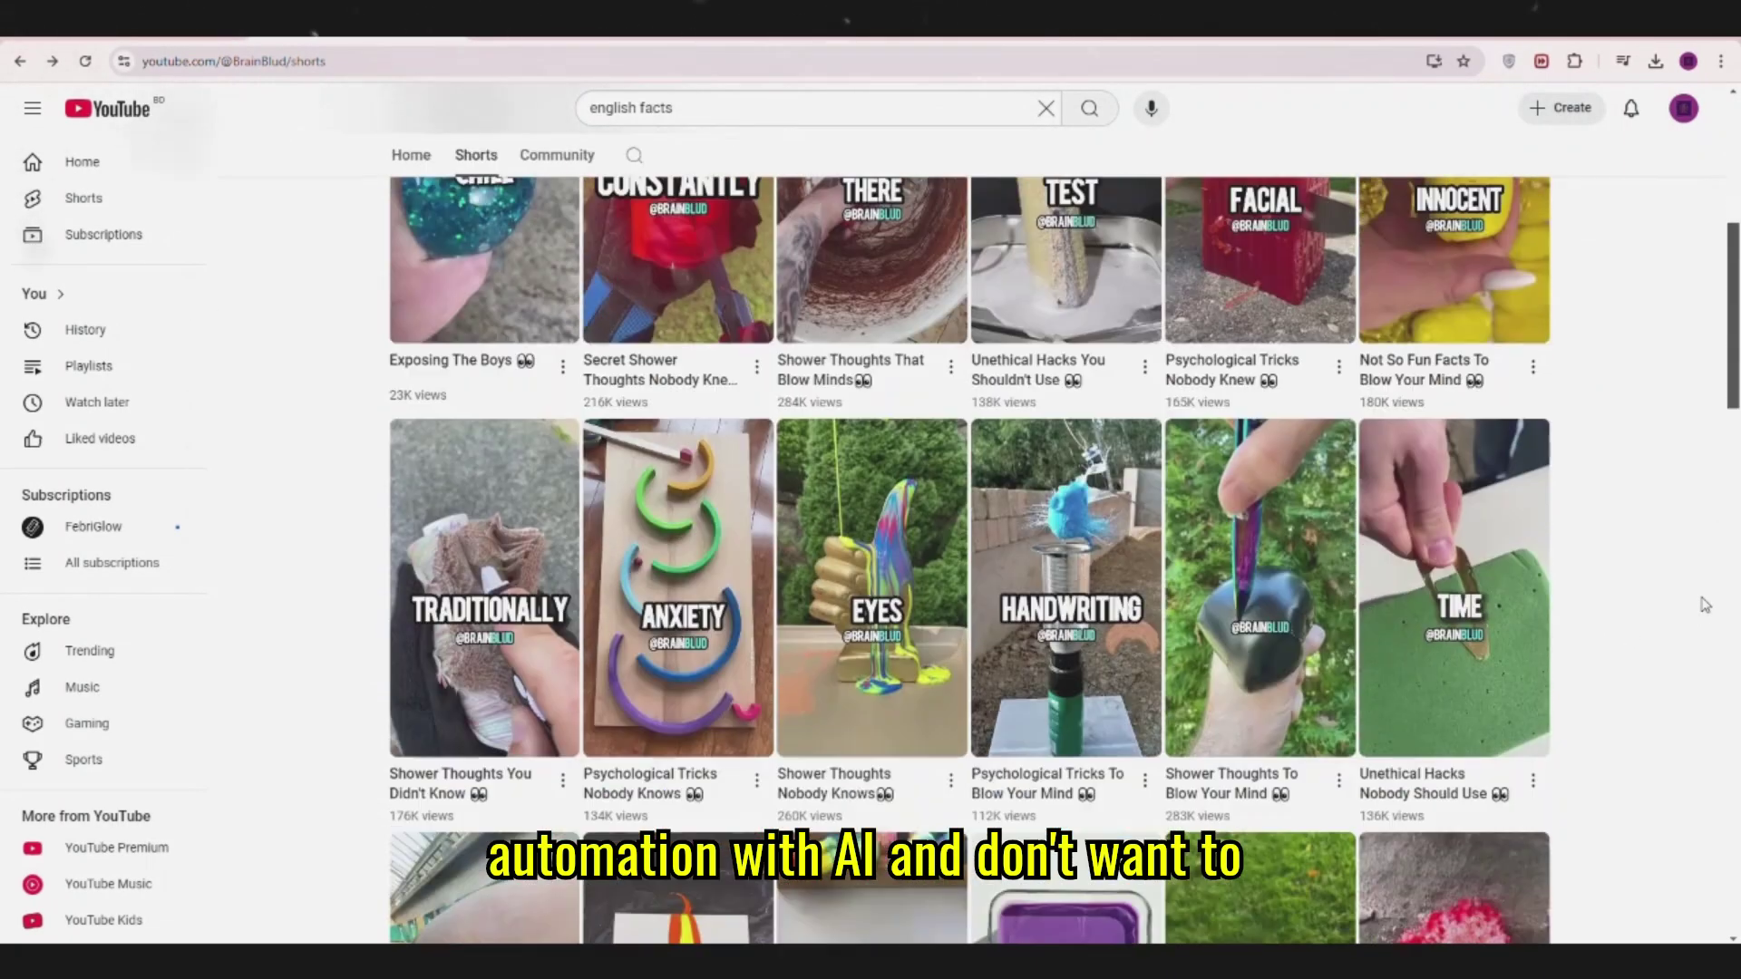
Step: Examine the most popular Shorts on the BrainBlud channel and on a motivational speech channel
scroll(1705, 605, "up", 15)
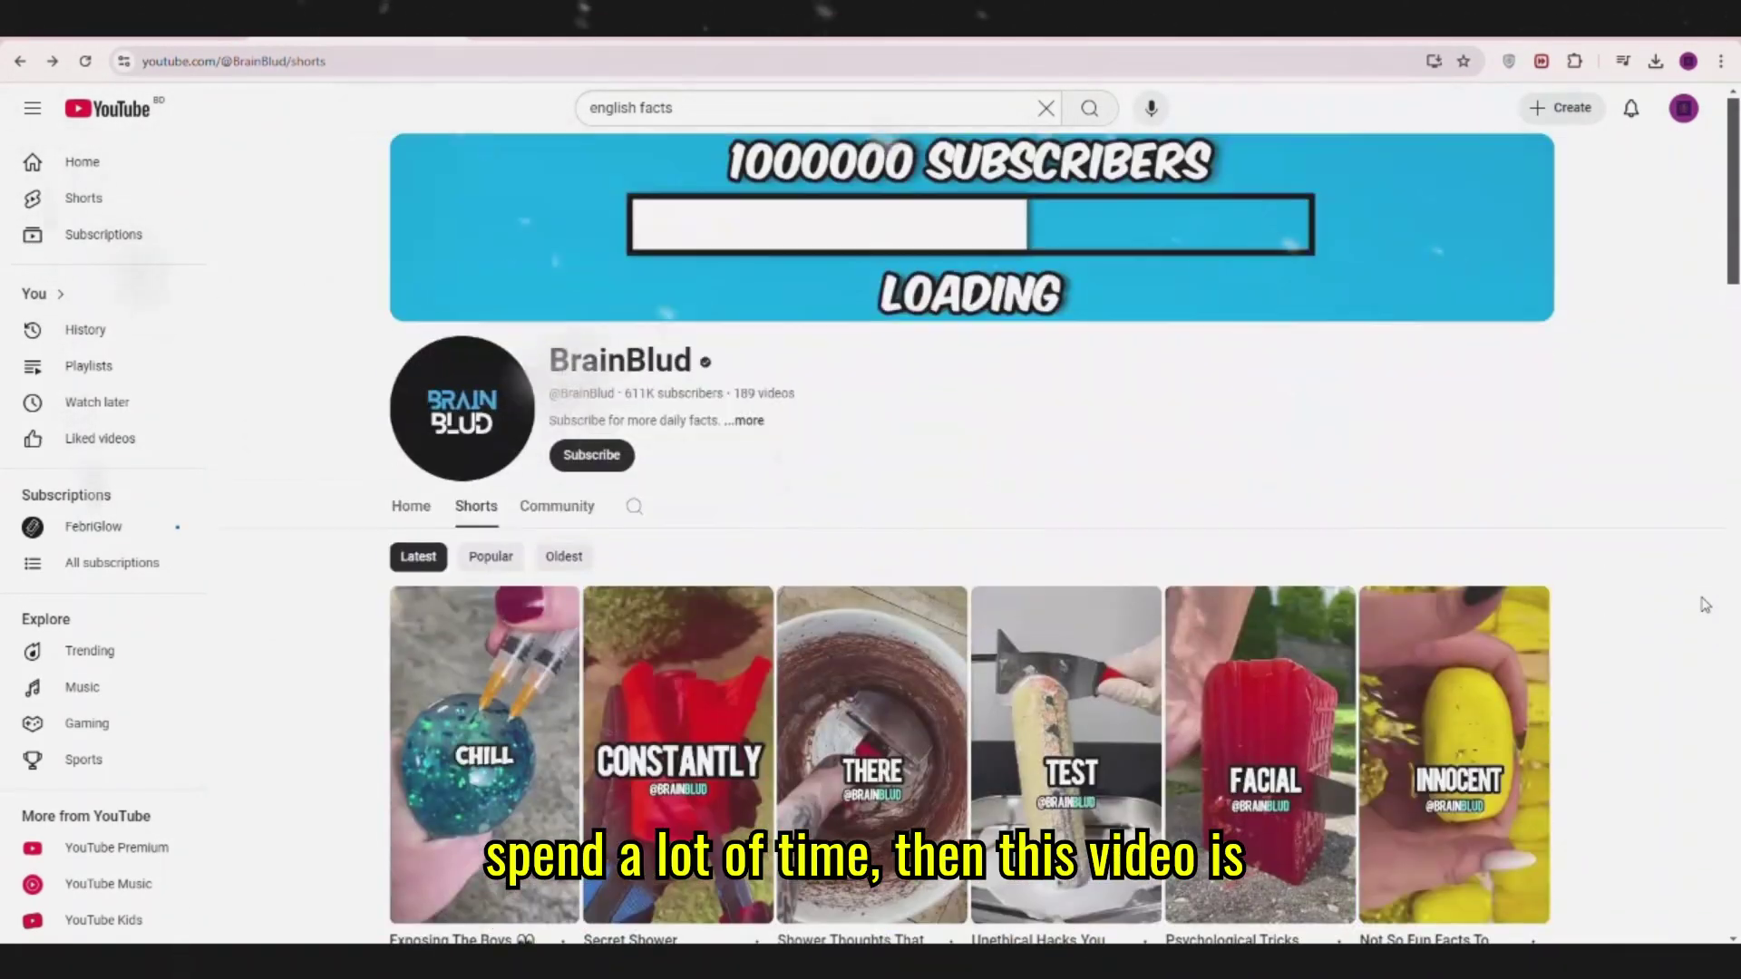
left_click(490, 556)
scroll(603, 621, "down", 3)
left_click(527, 570)
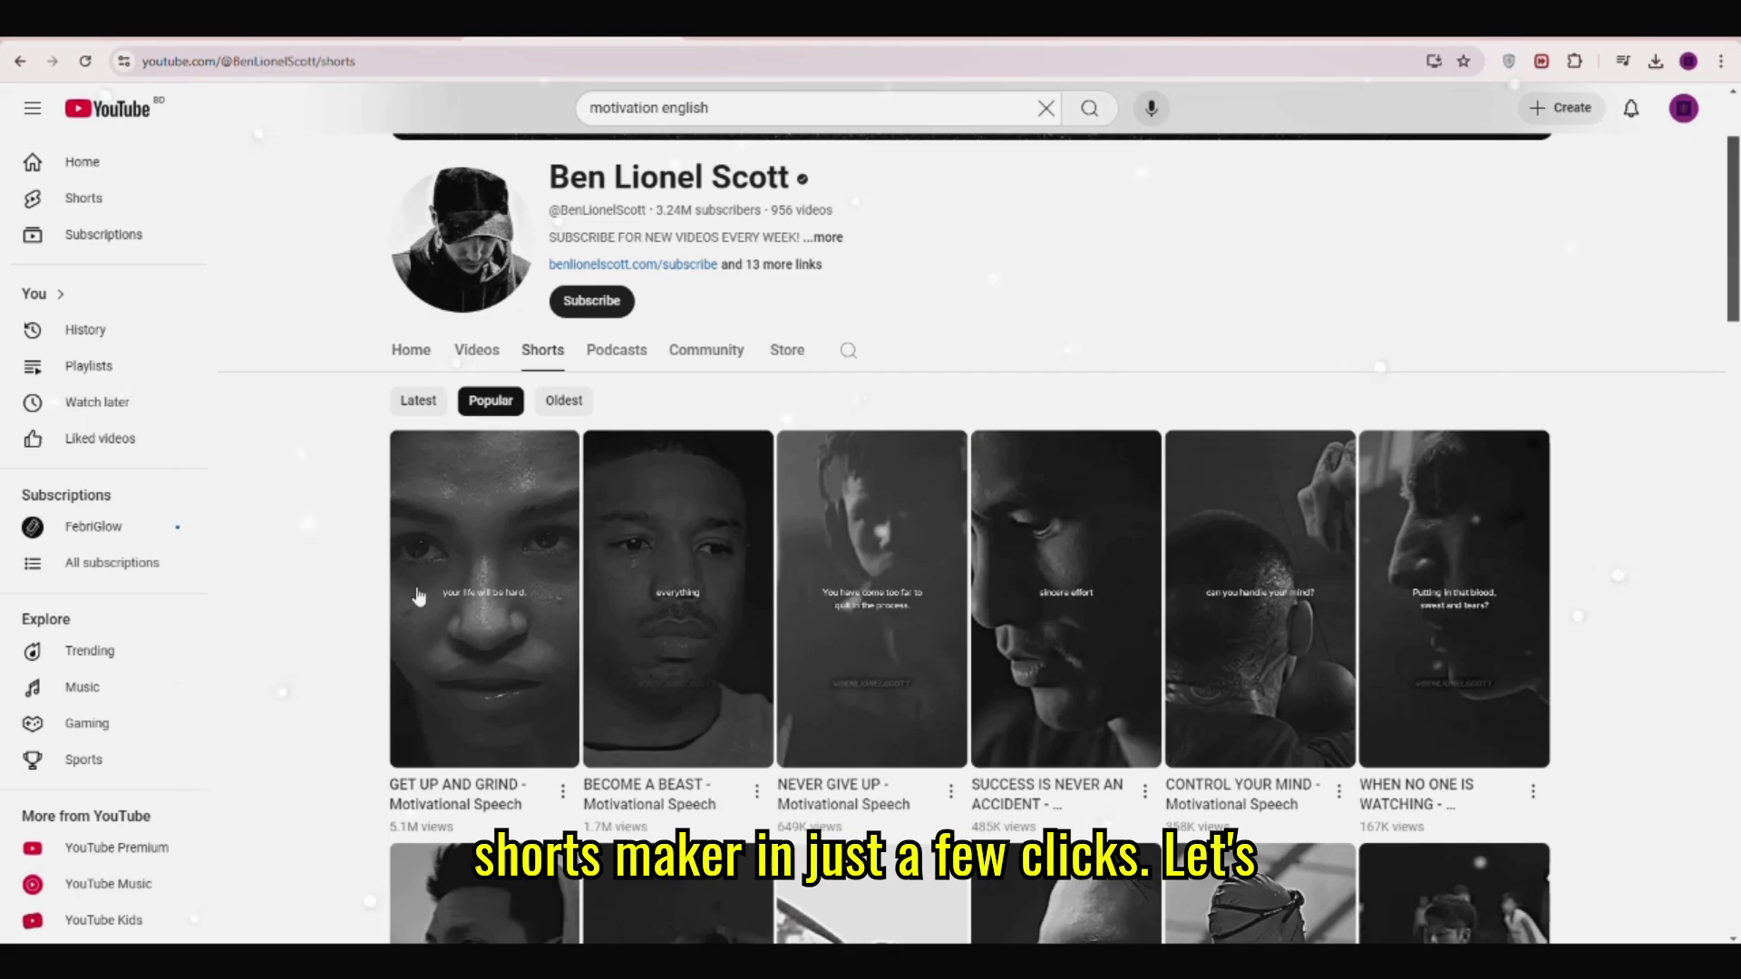
scroll(419, 595, "down", 5)
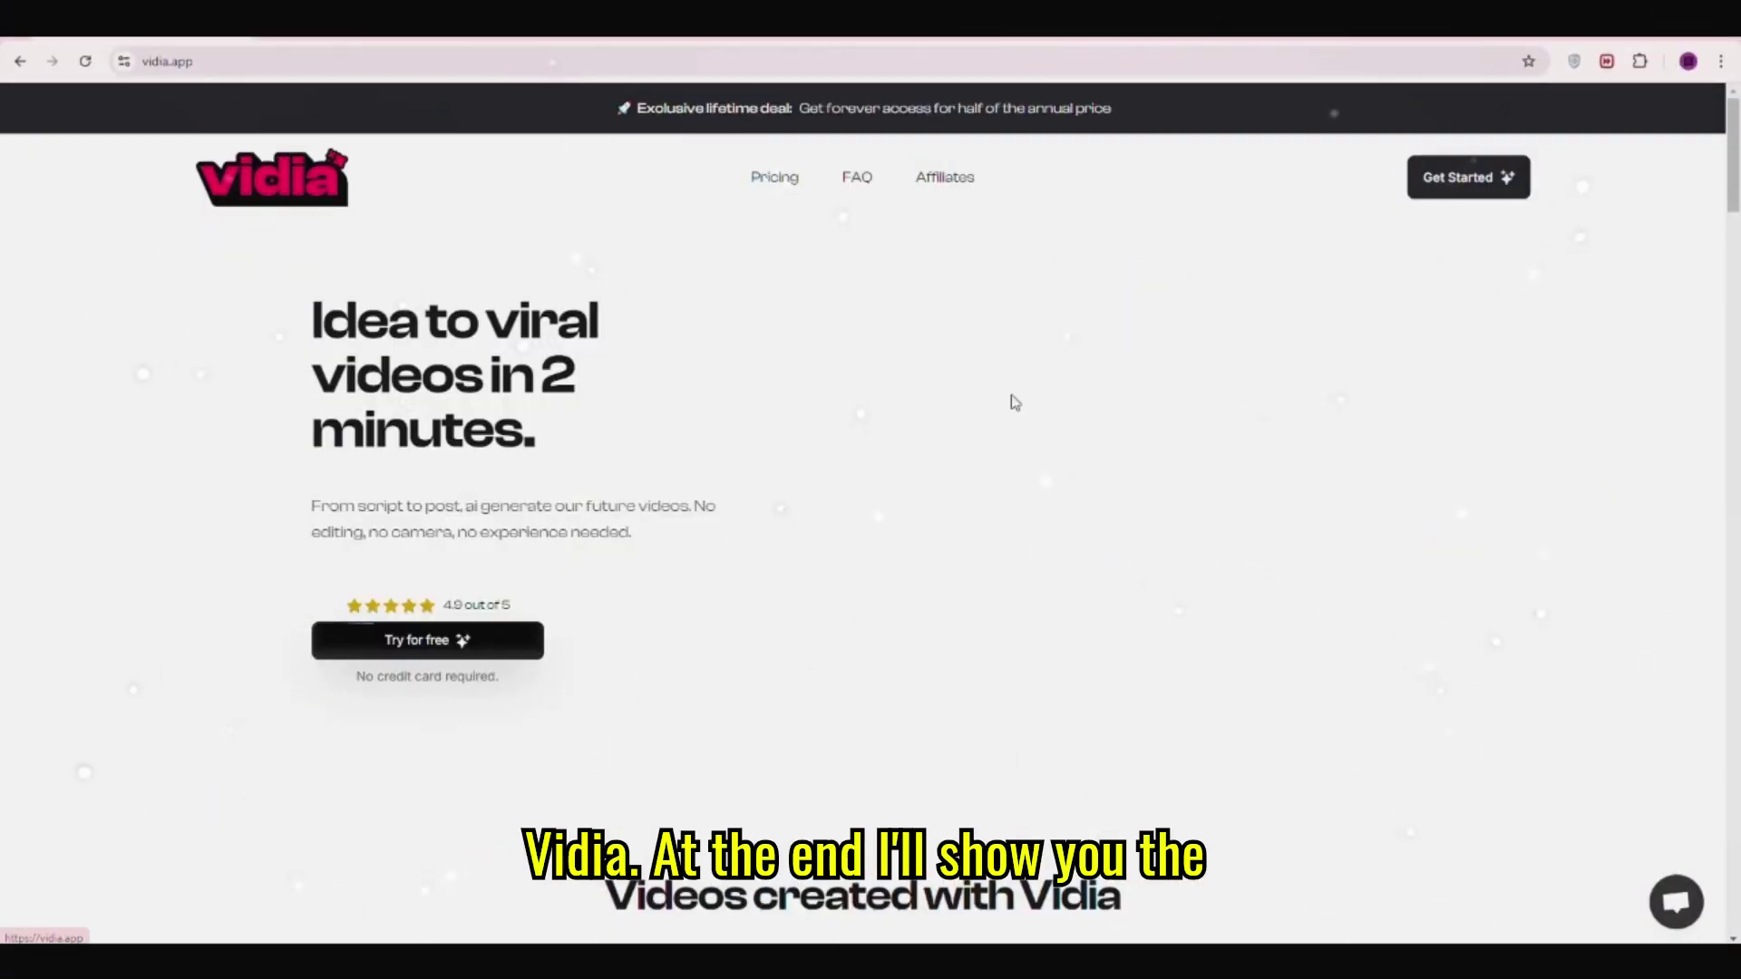
Step: Switch to the Vidia website and examine its home page's sample videos, how-it-works steps and feature overview
scroll(1014, 402, "down", 7)
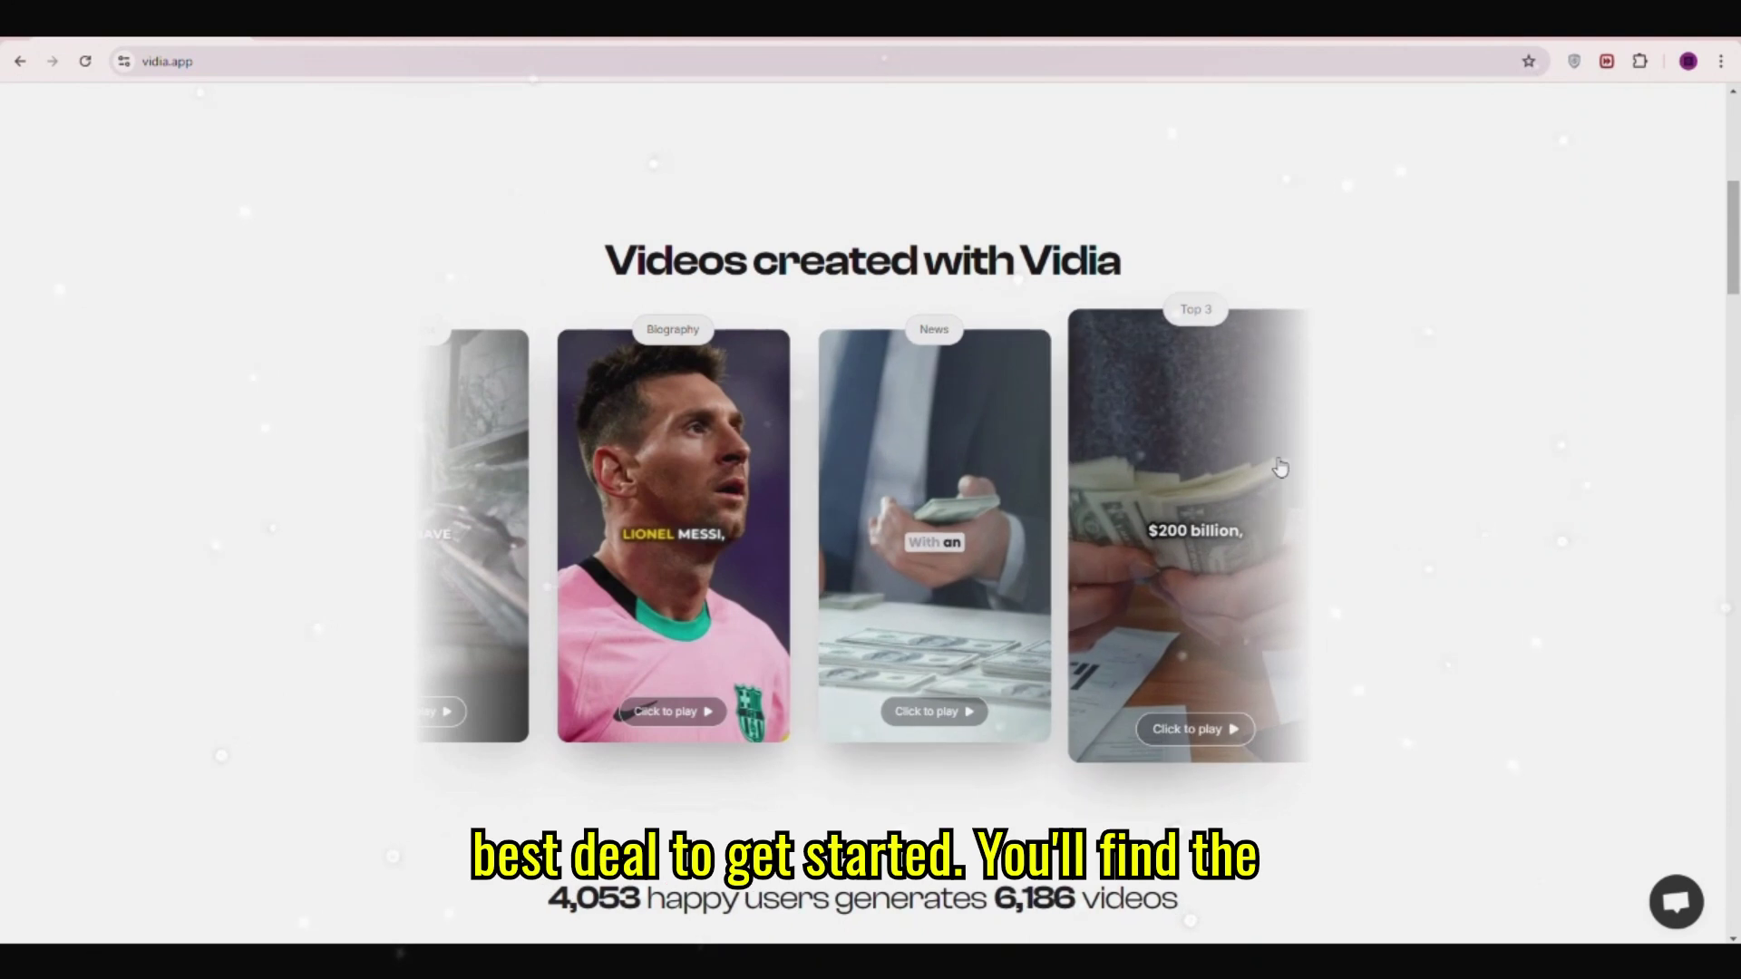
scroll(1531, 572, "down", 2)
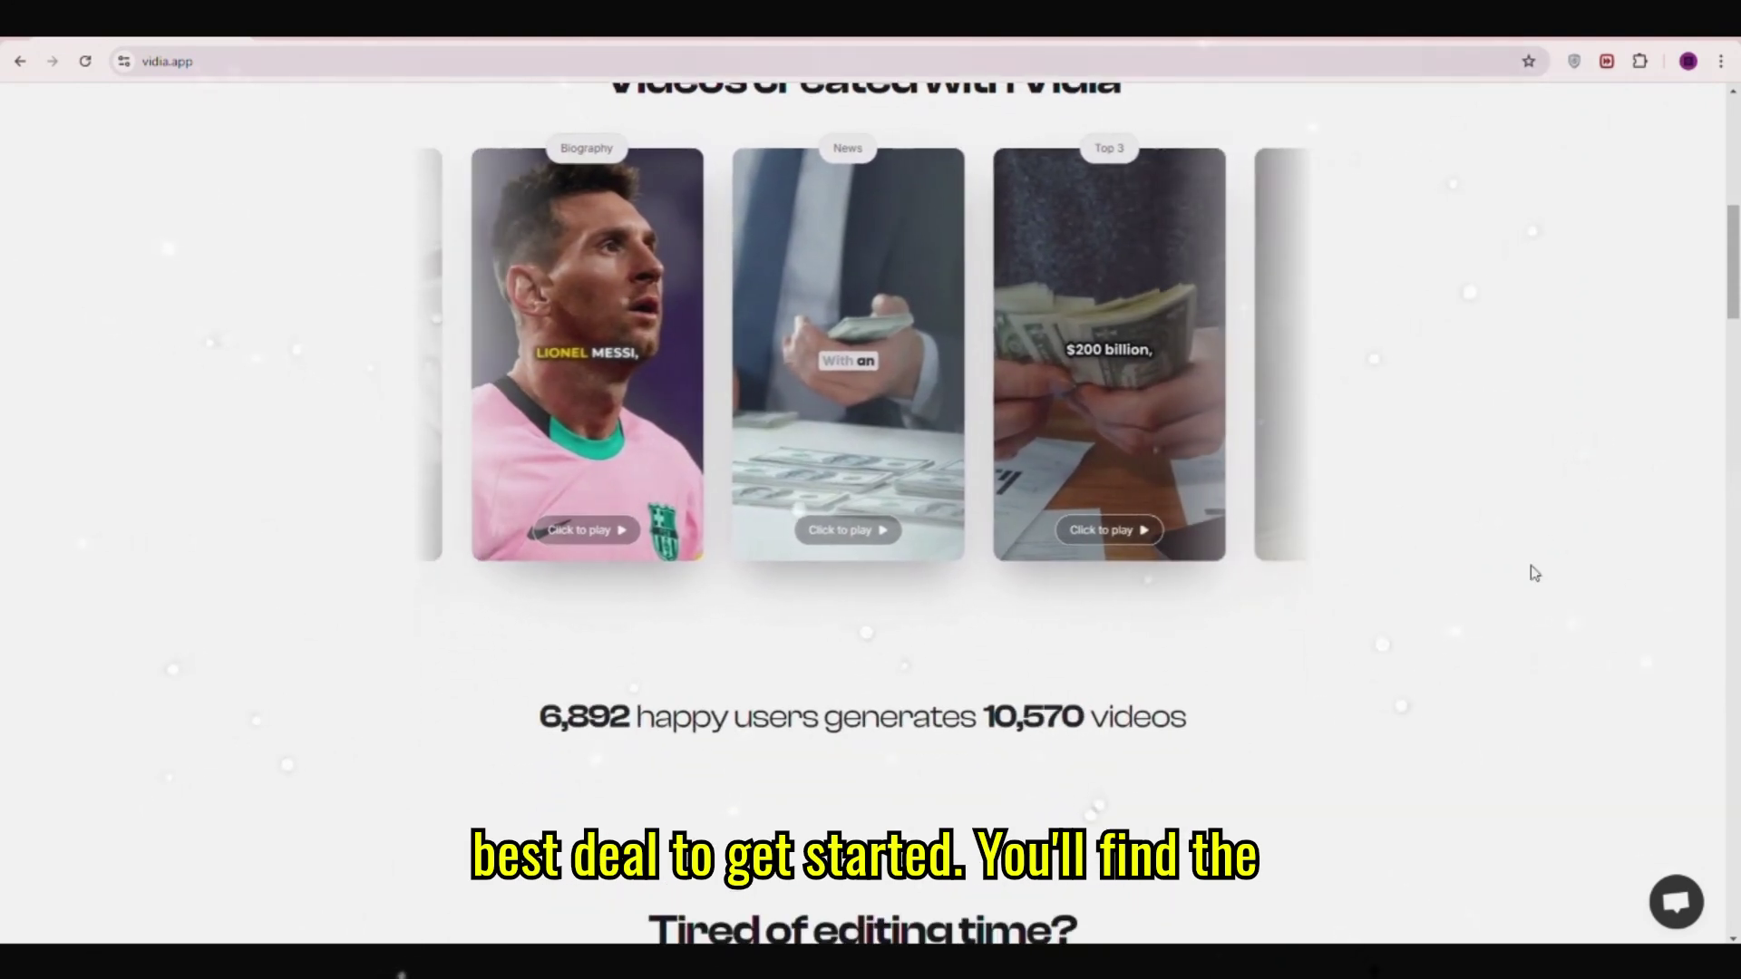
scroll(1532, 572, "up", 1)
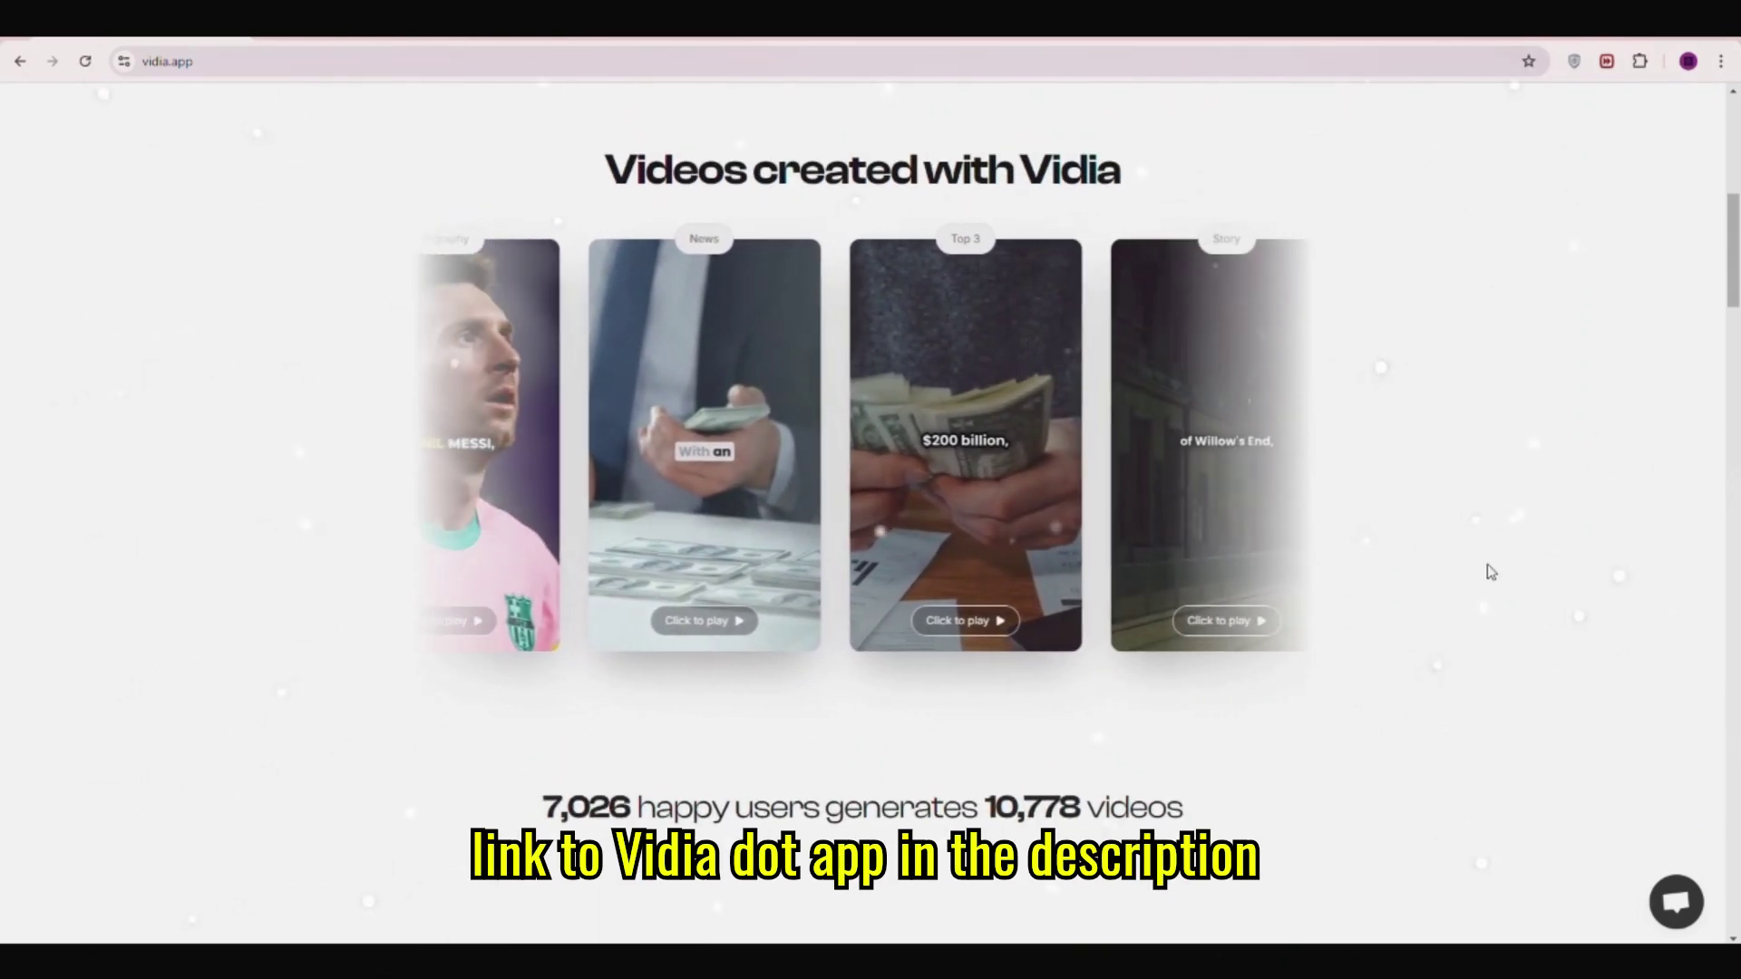
scroll(1491, 572, "down", 10)
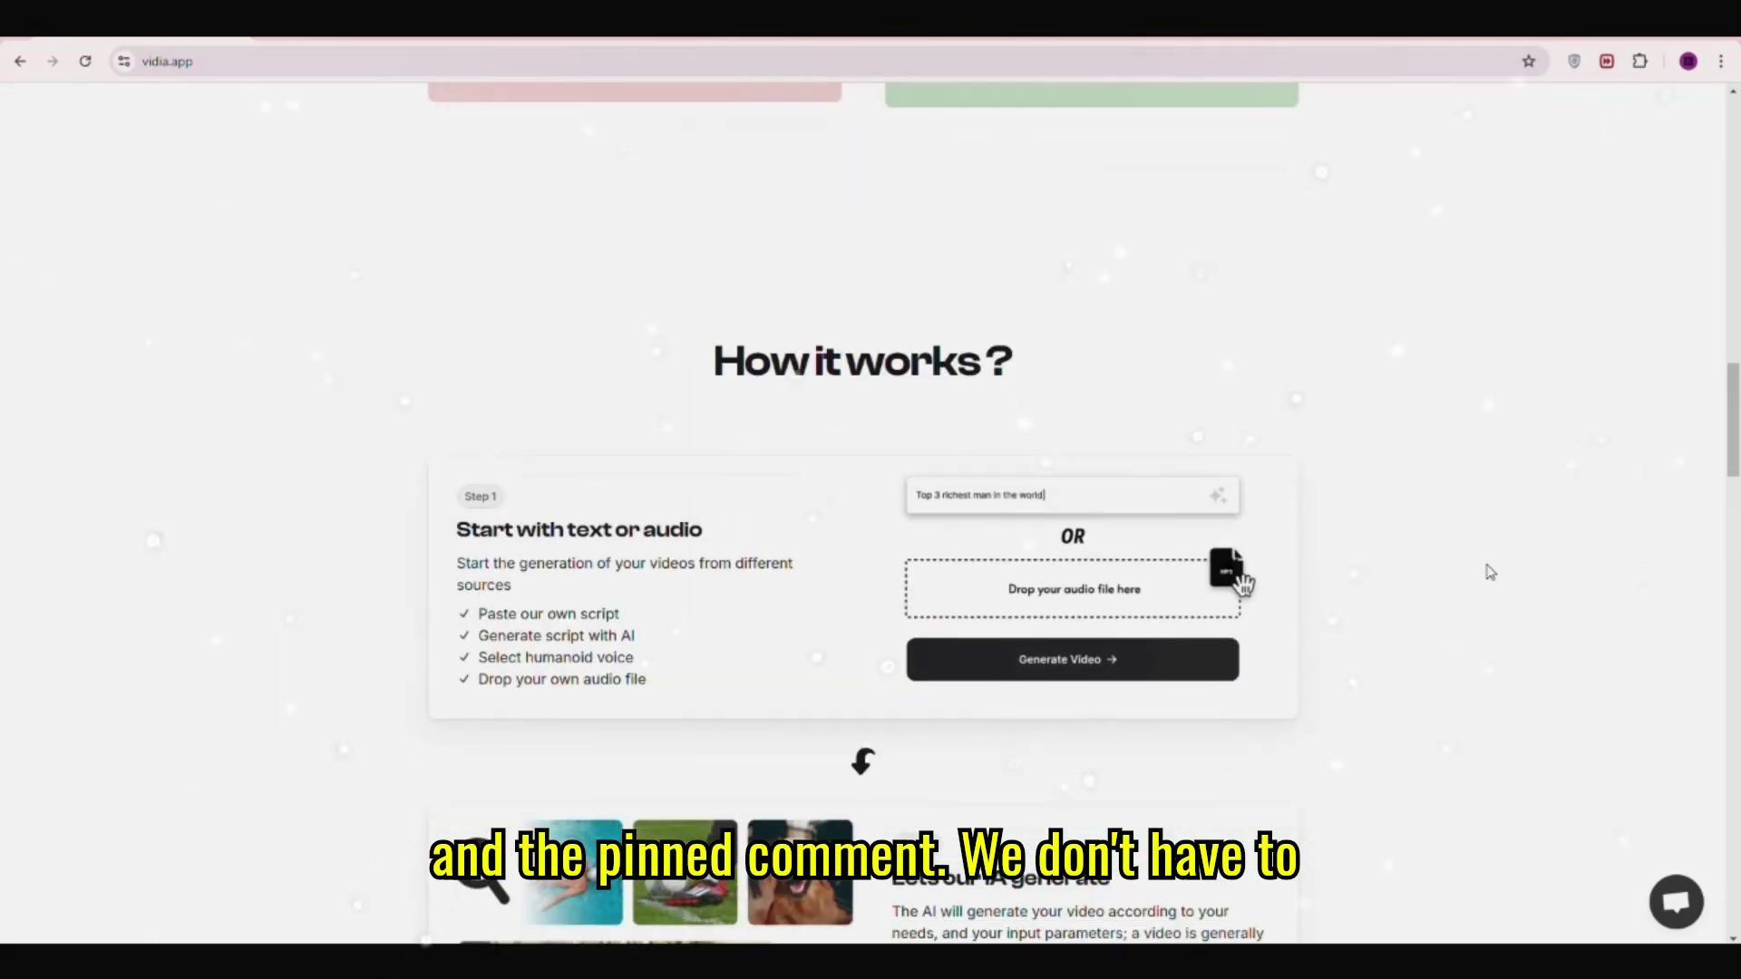
scroll(1490, 572, "down", 15)
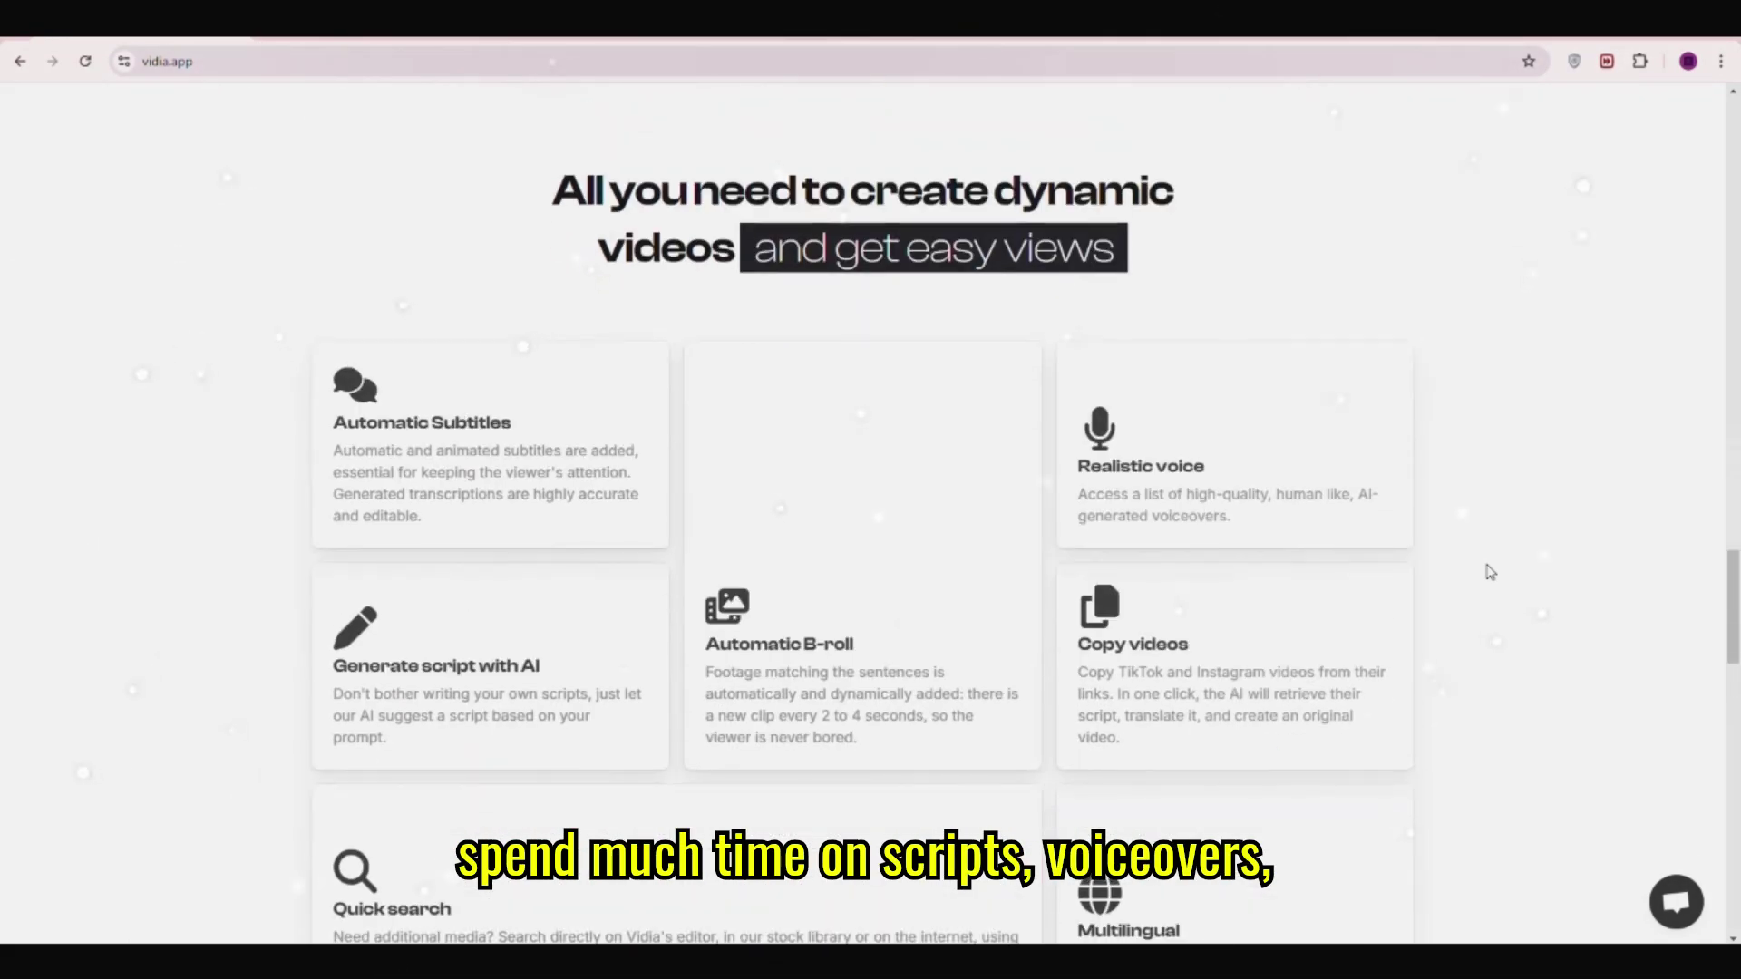
scroll(1490, 572, "up", 12)
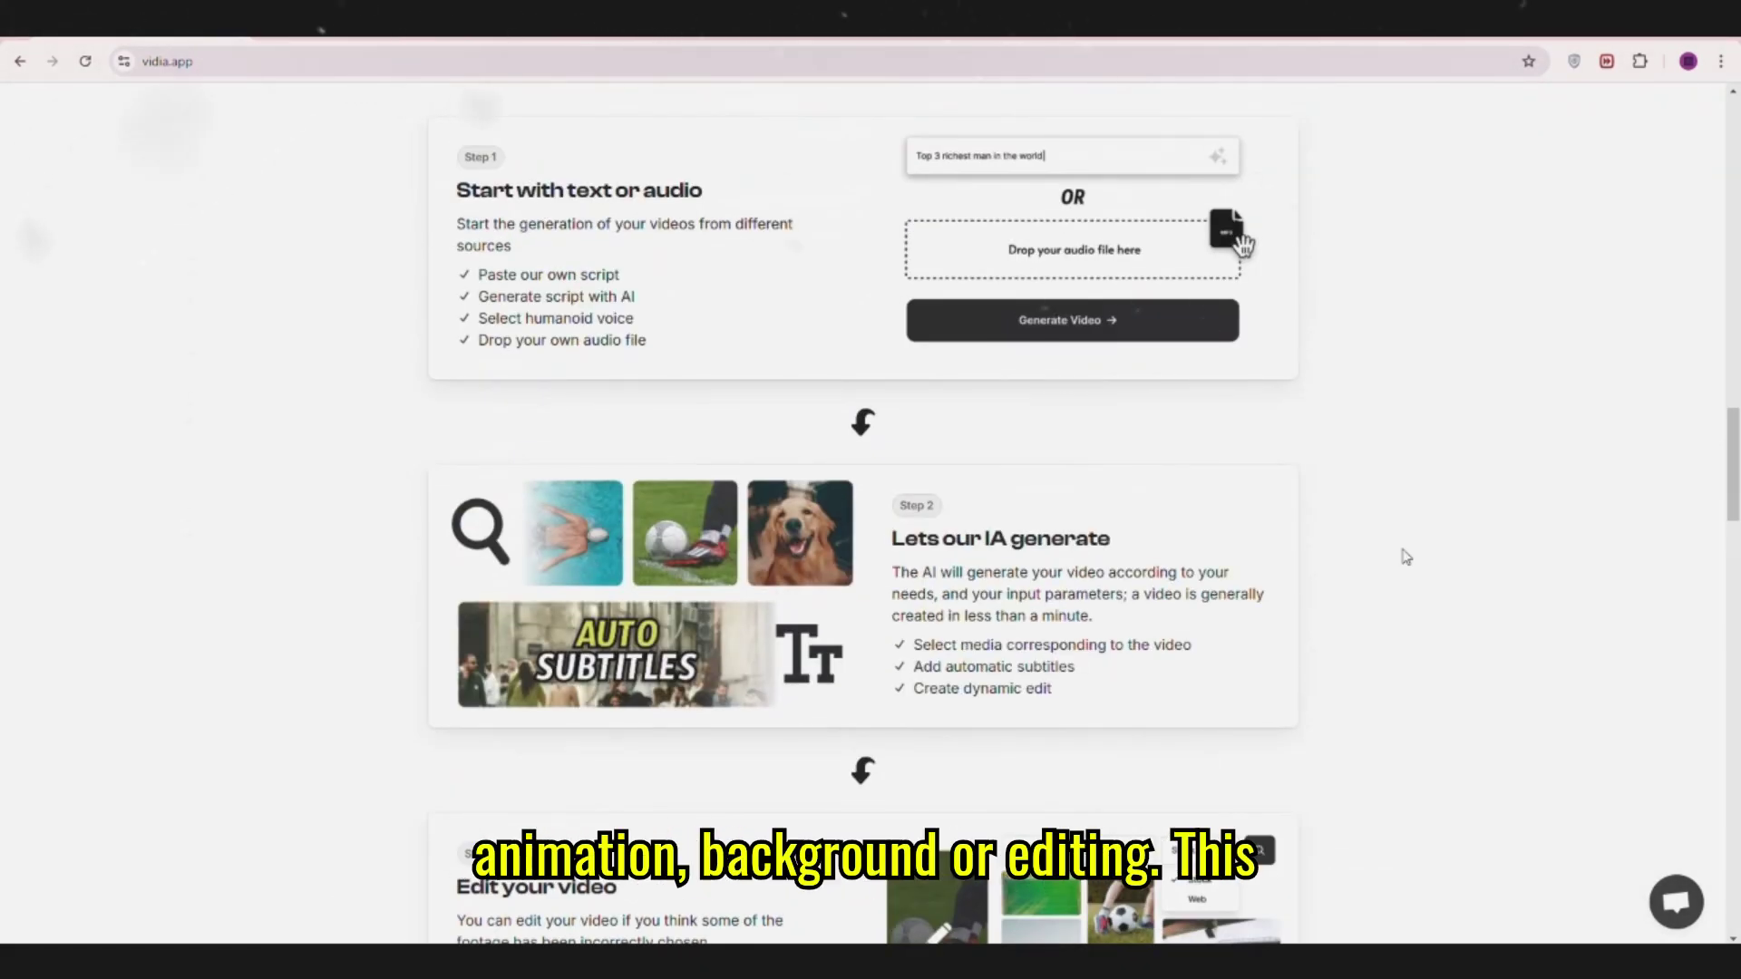
scroll(1406, 557, "up", 12)
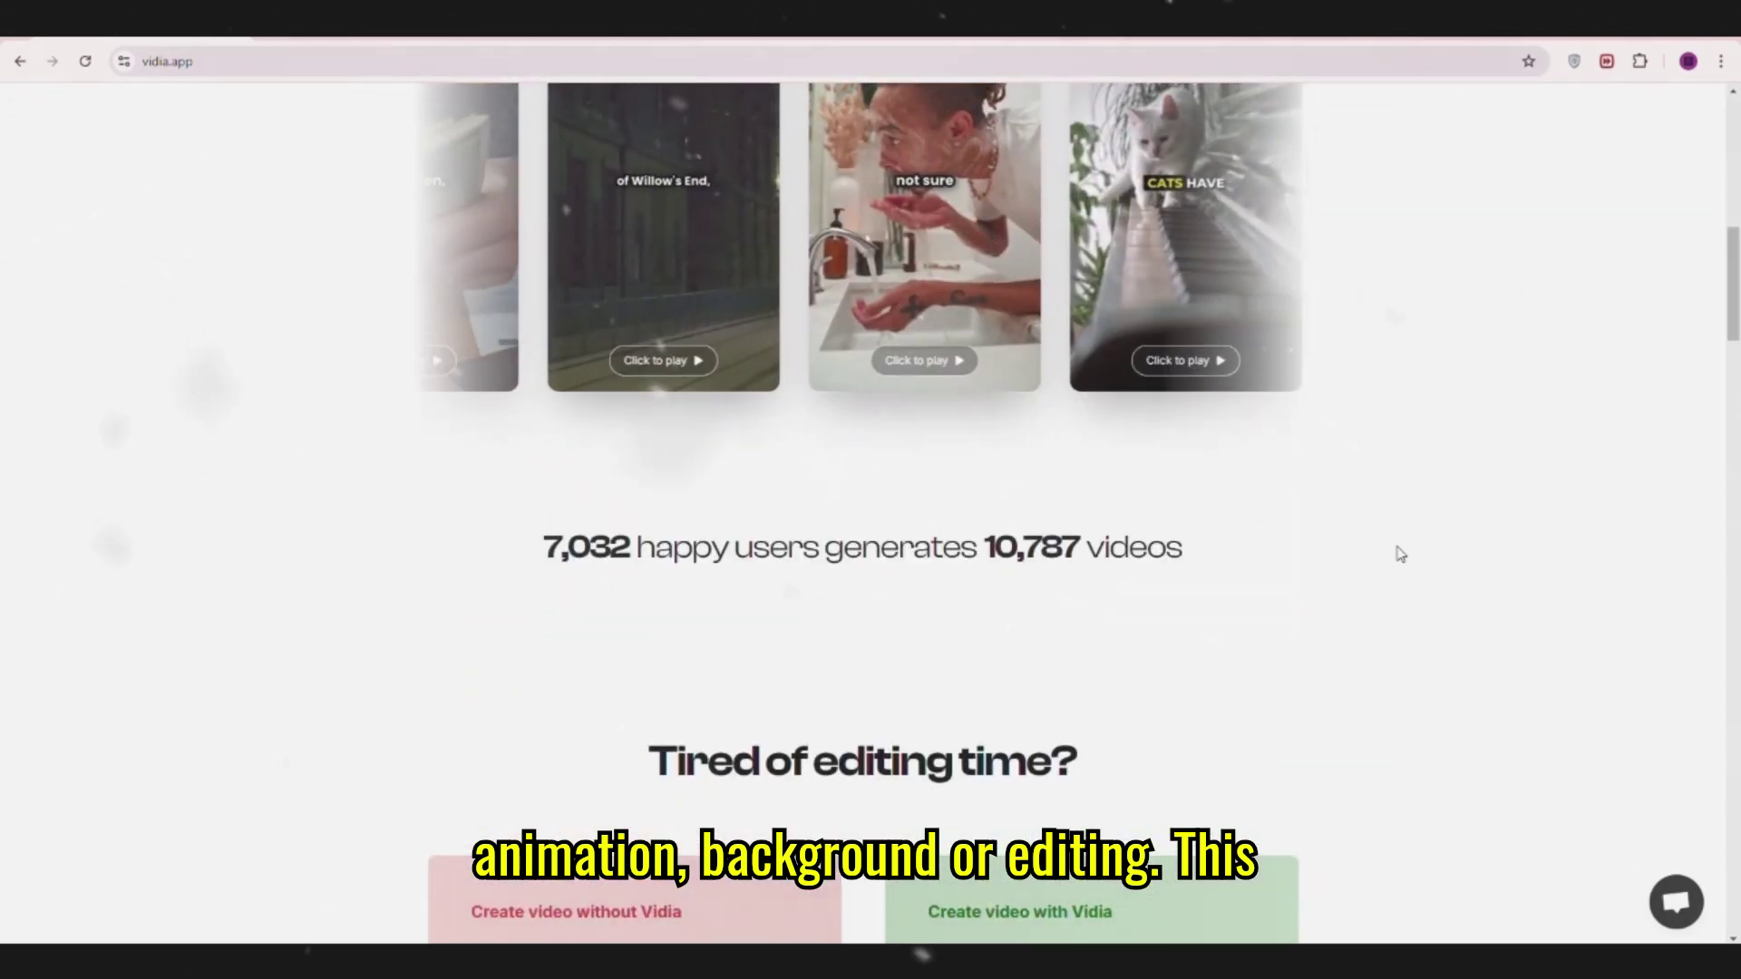
scroll(1401, 554, "up", 3)
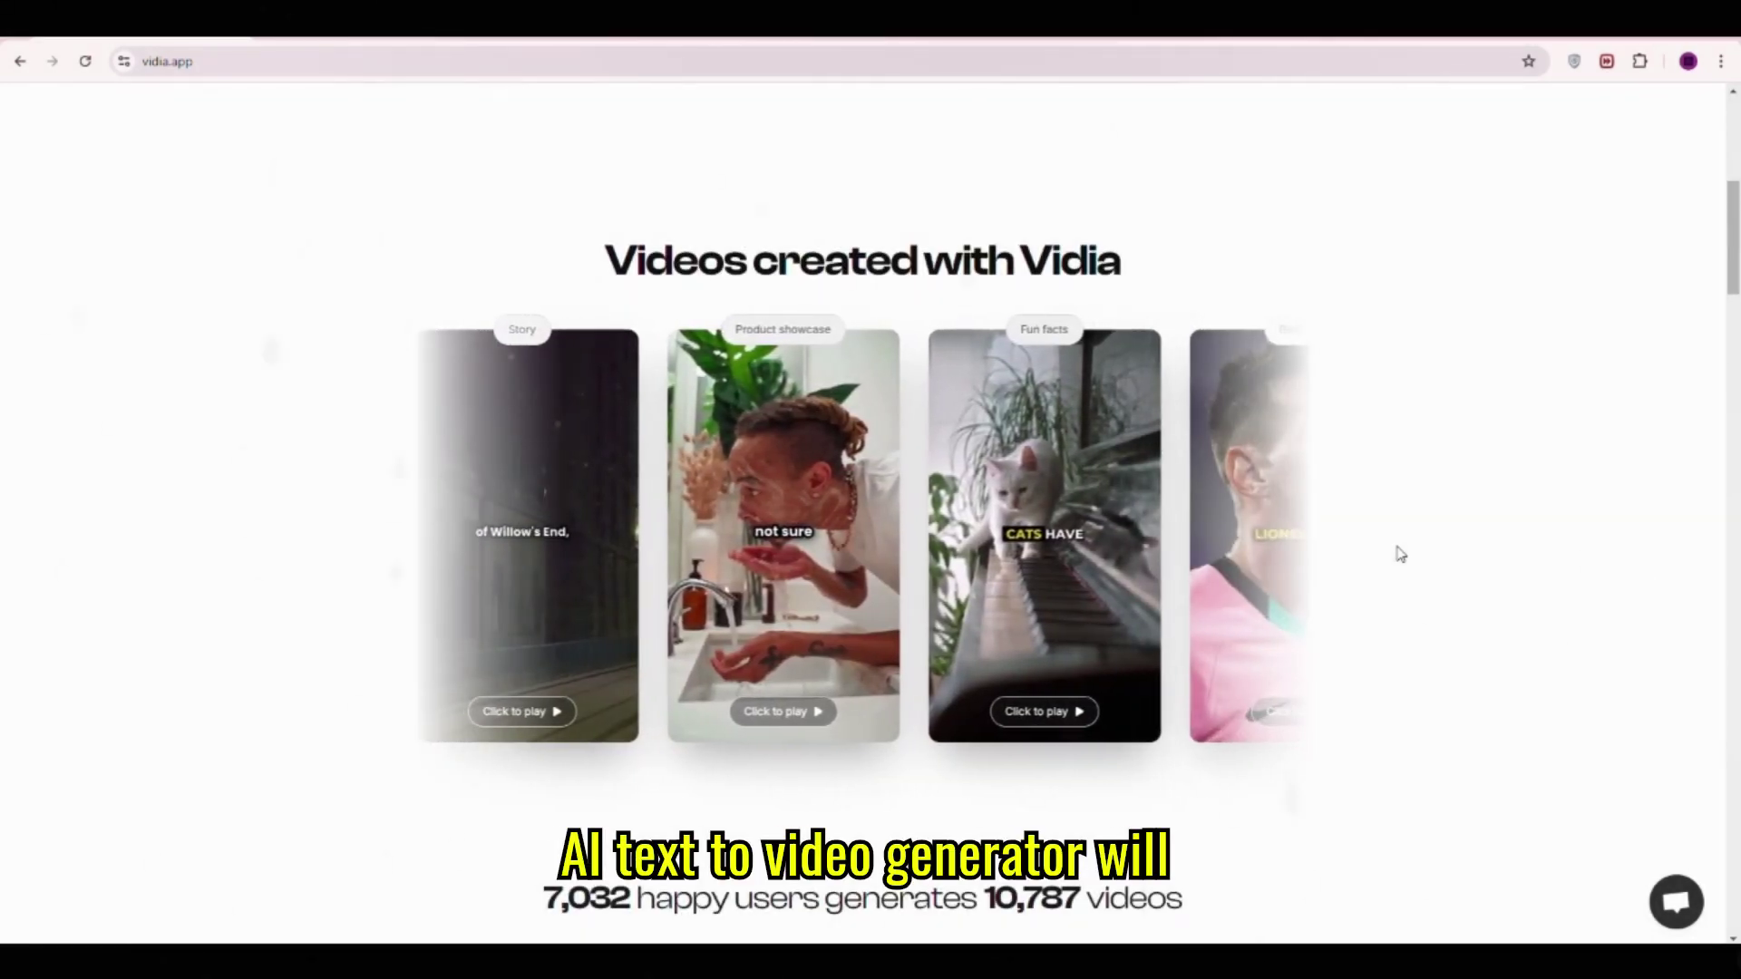
scroll(1401, 554, "up", 7)
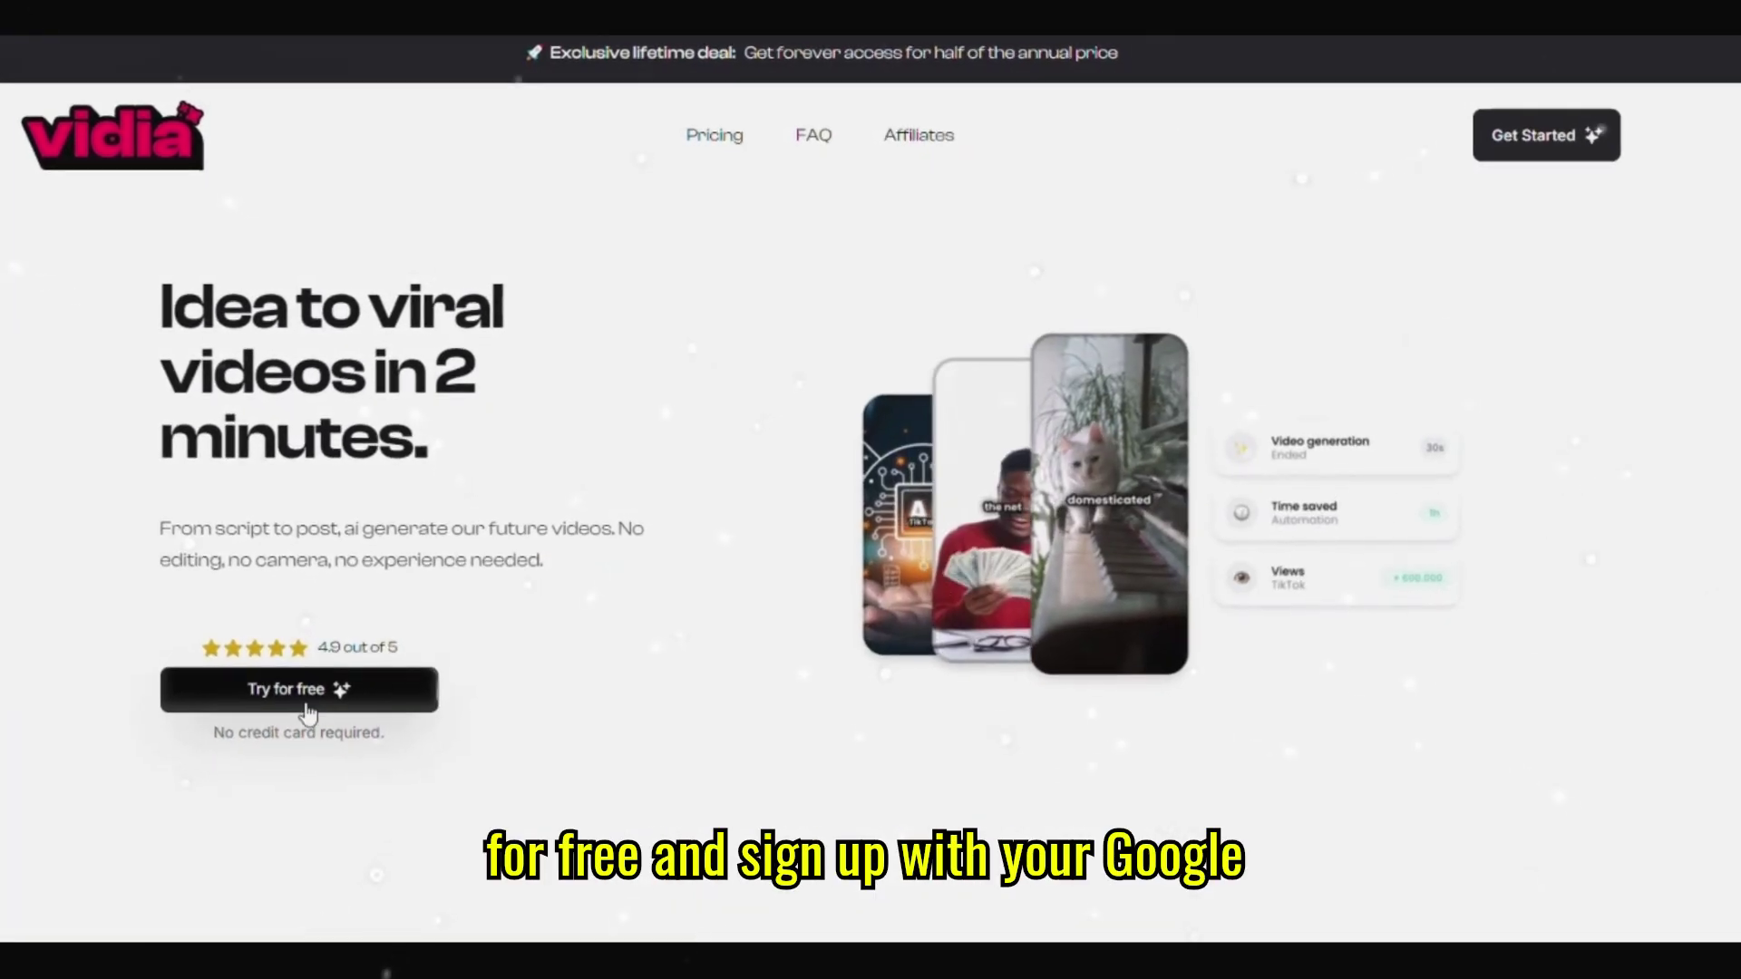
Step: Start the free trial by signing in with a Google account, and open the page for creating a new video
left_click(258, 716)
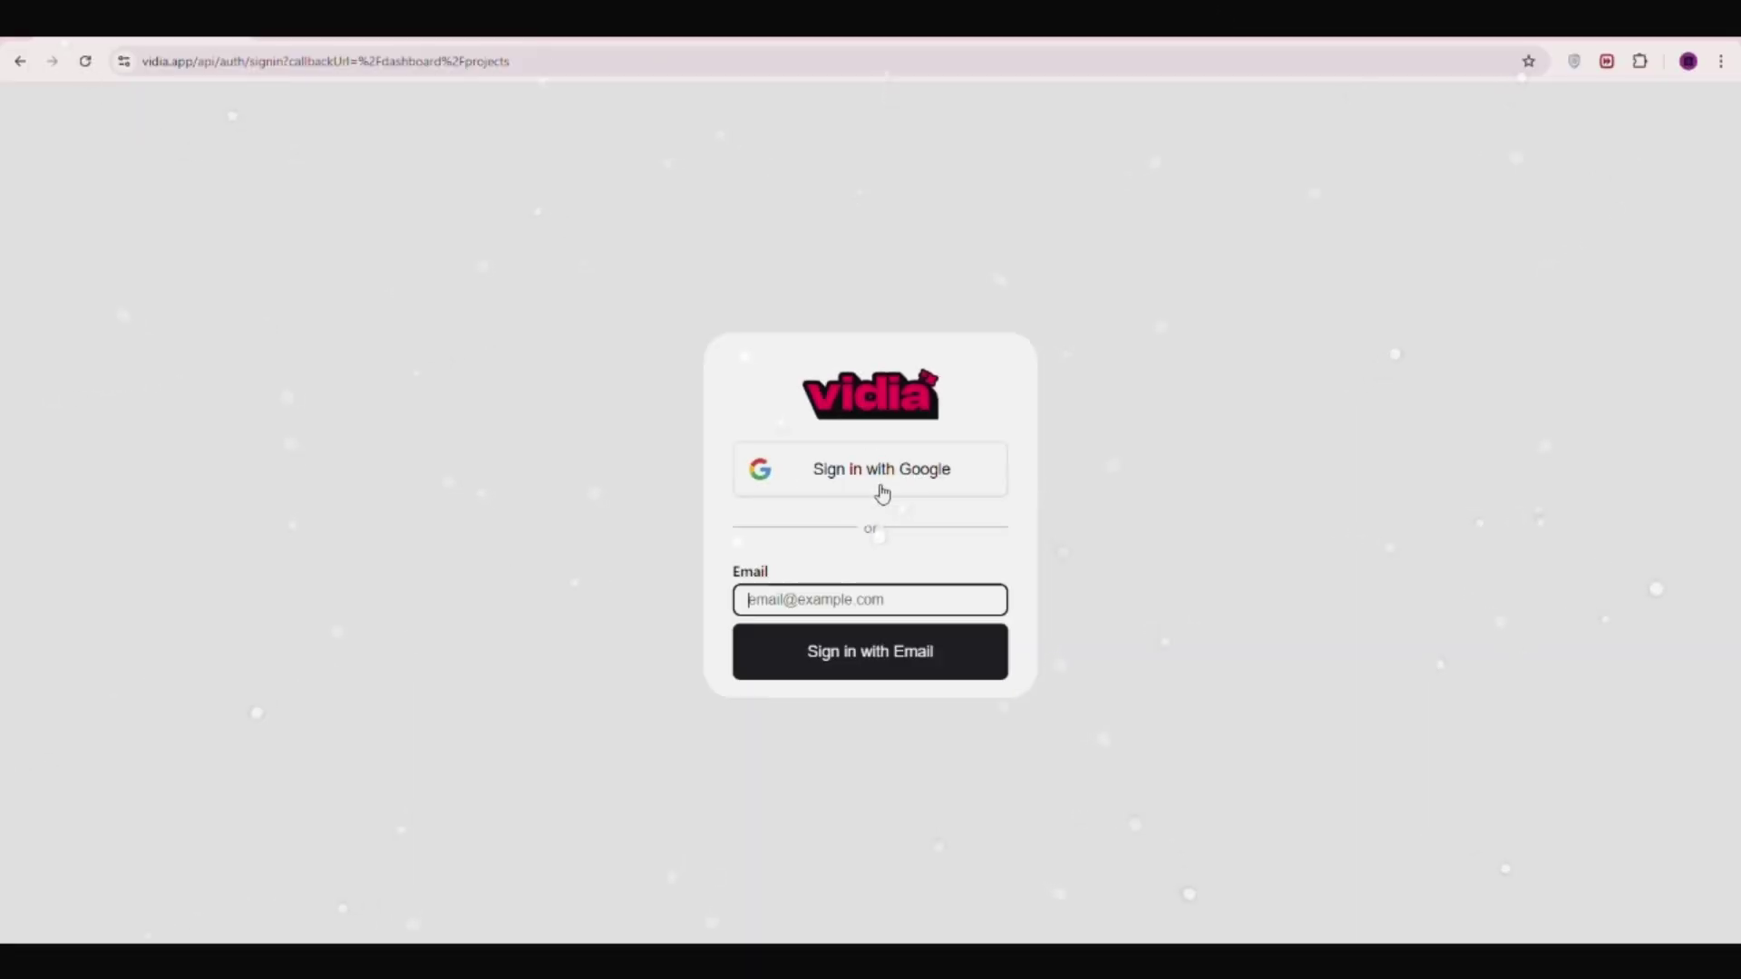
left_click(856, 492)
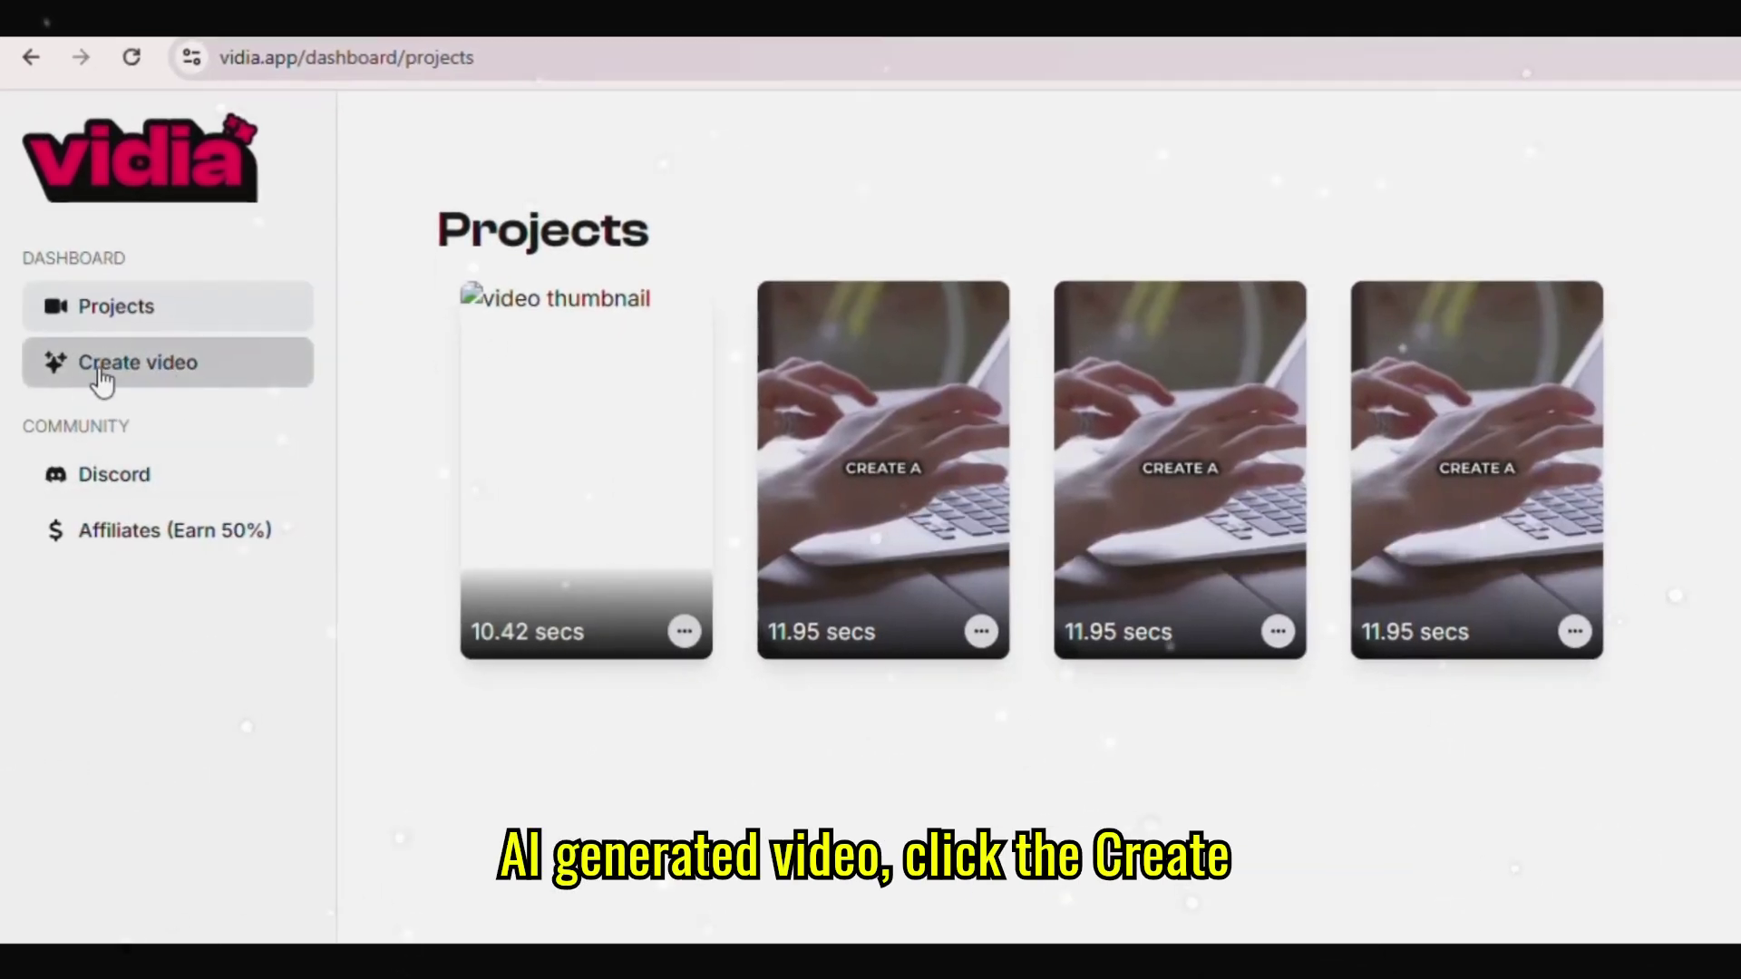
left_click(143, 379)
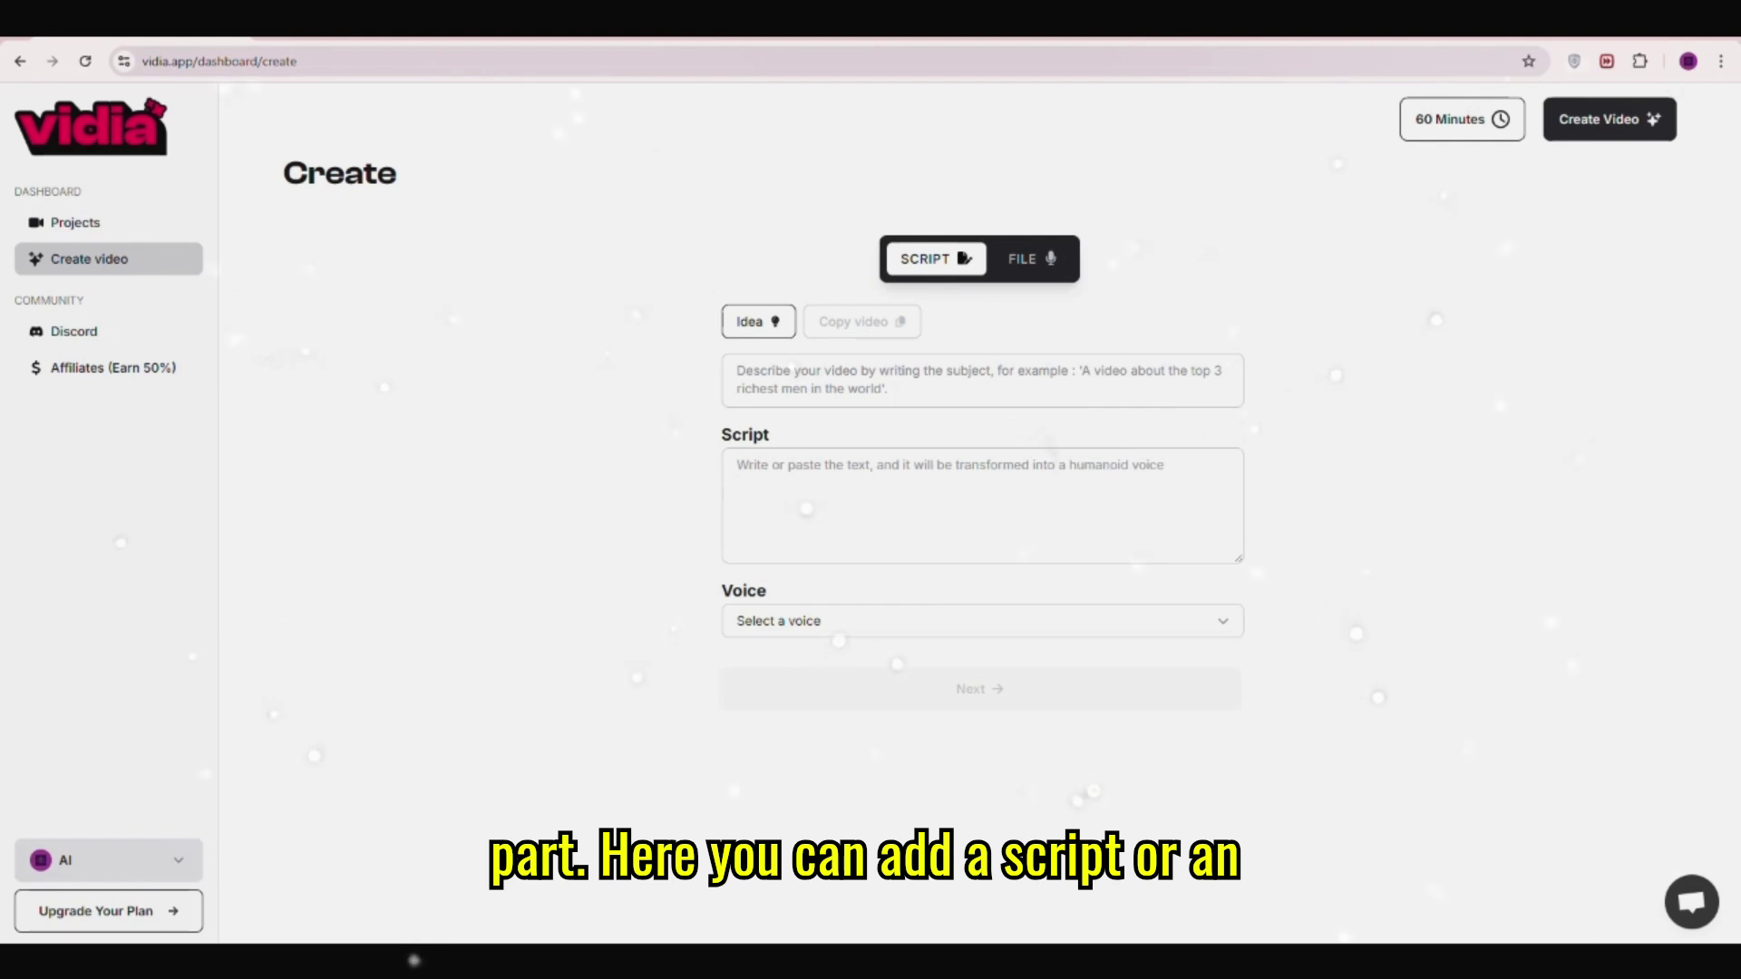
Step: Describe the script idea as "A video about the top 5 richest man in the world" with English as the language
left_click(1029, 263)
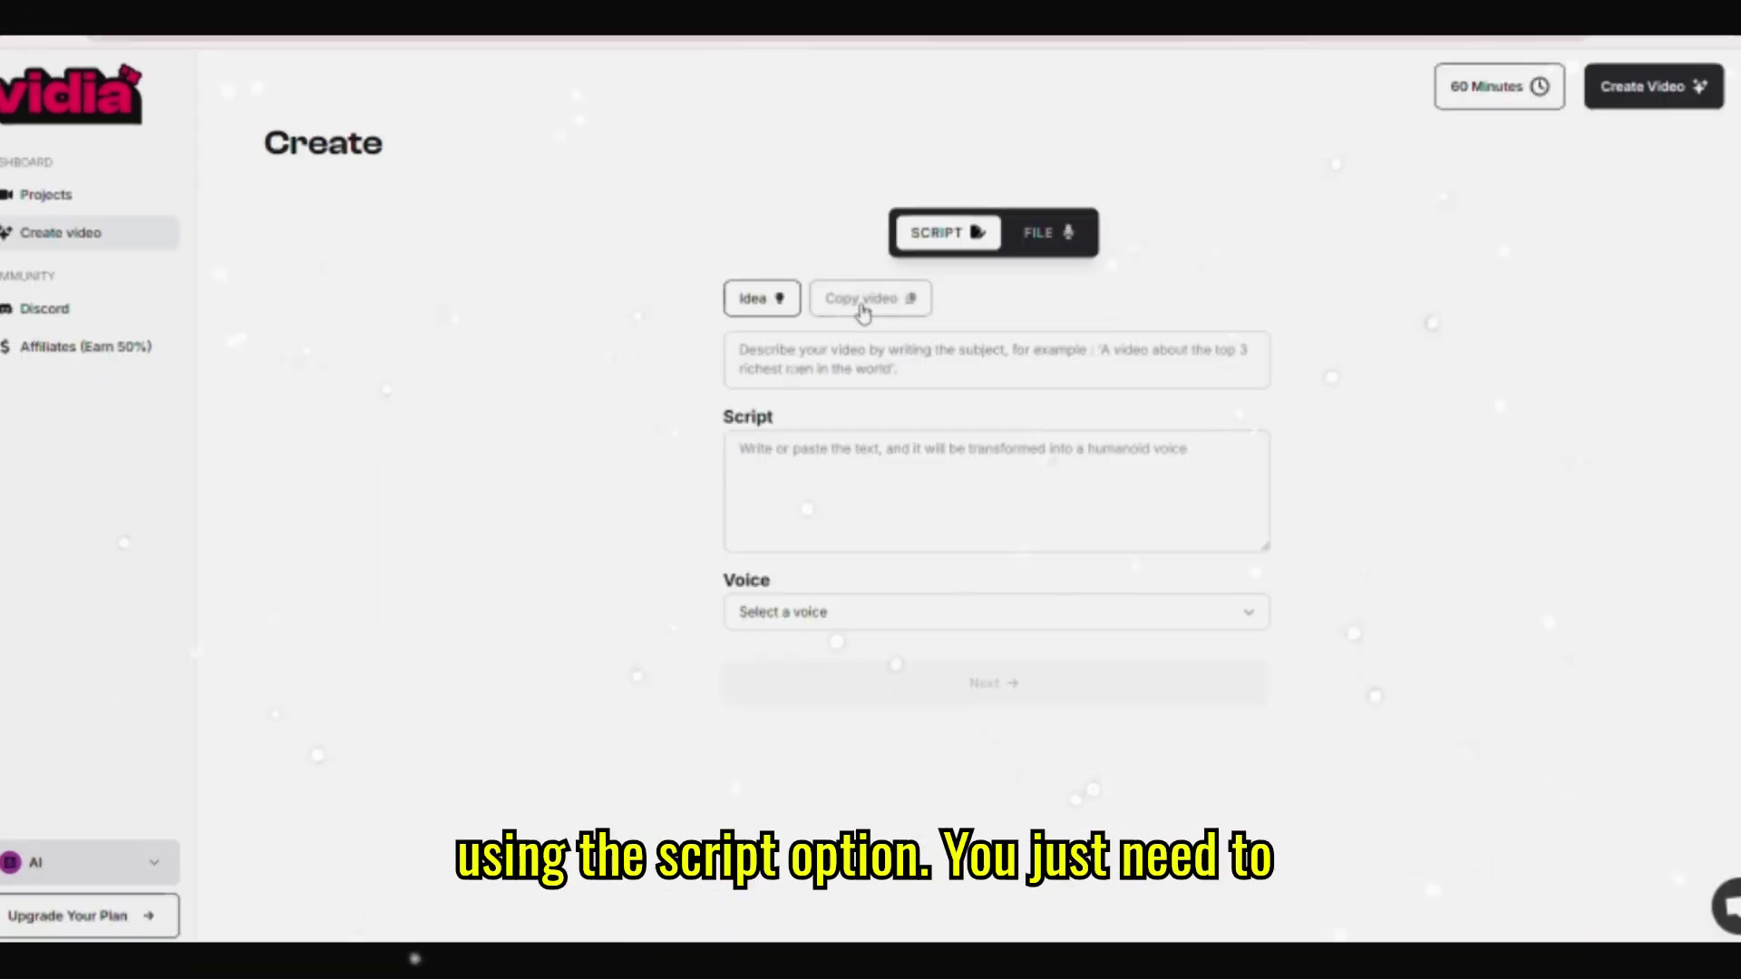
left_click(862, 321)
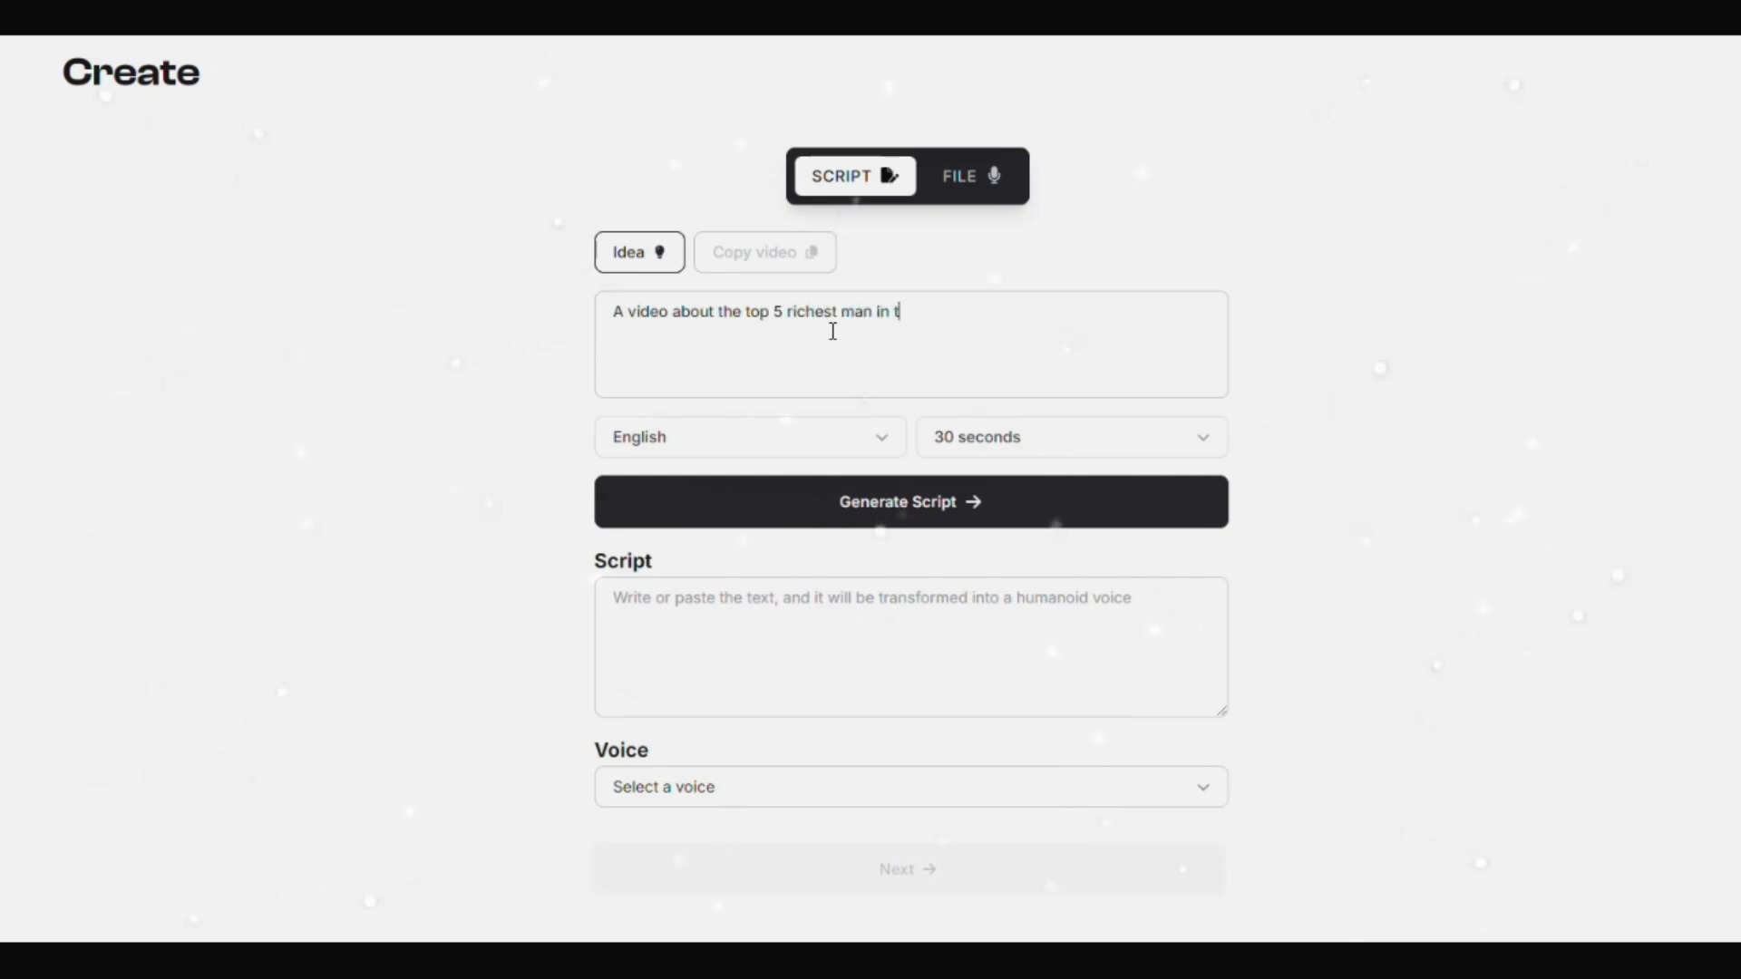
left_click(718, 451)
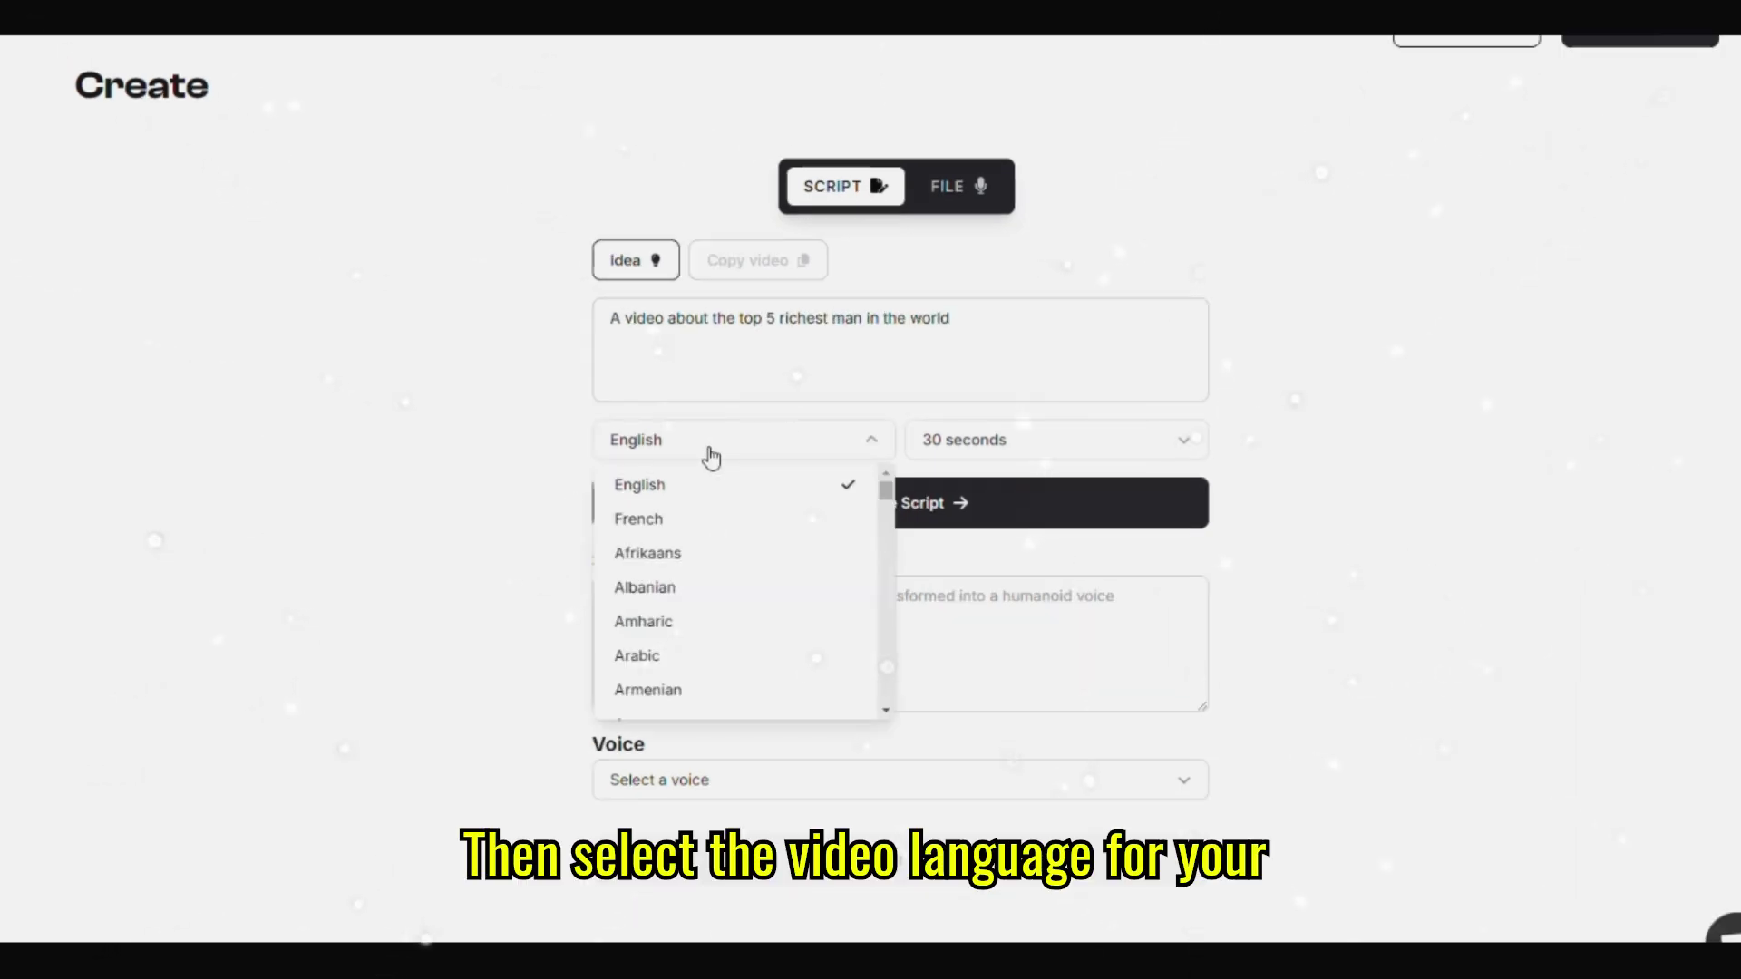
scroll(721, 591, "down", 3)
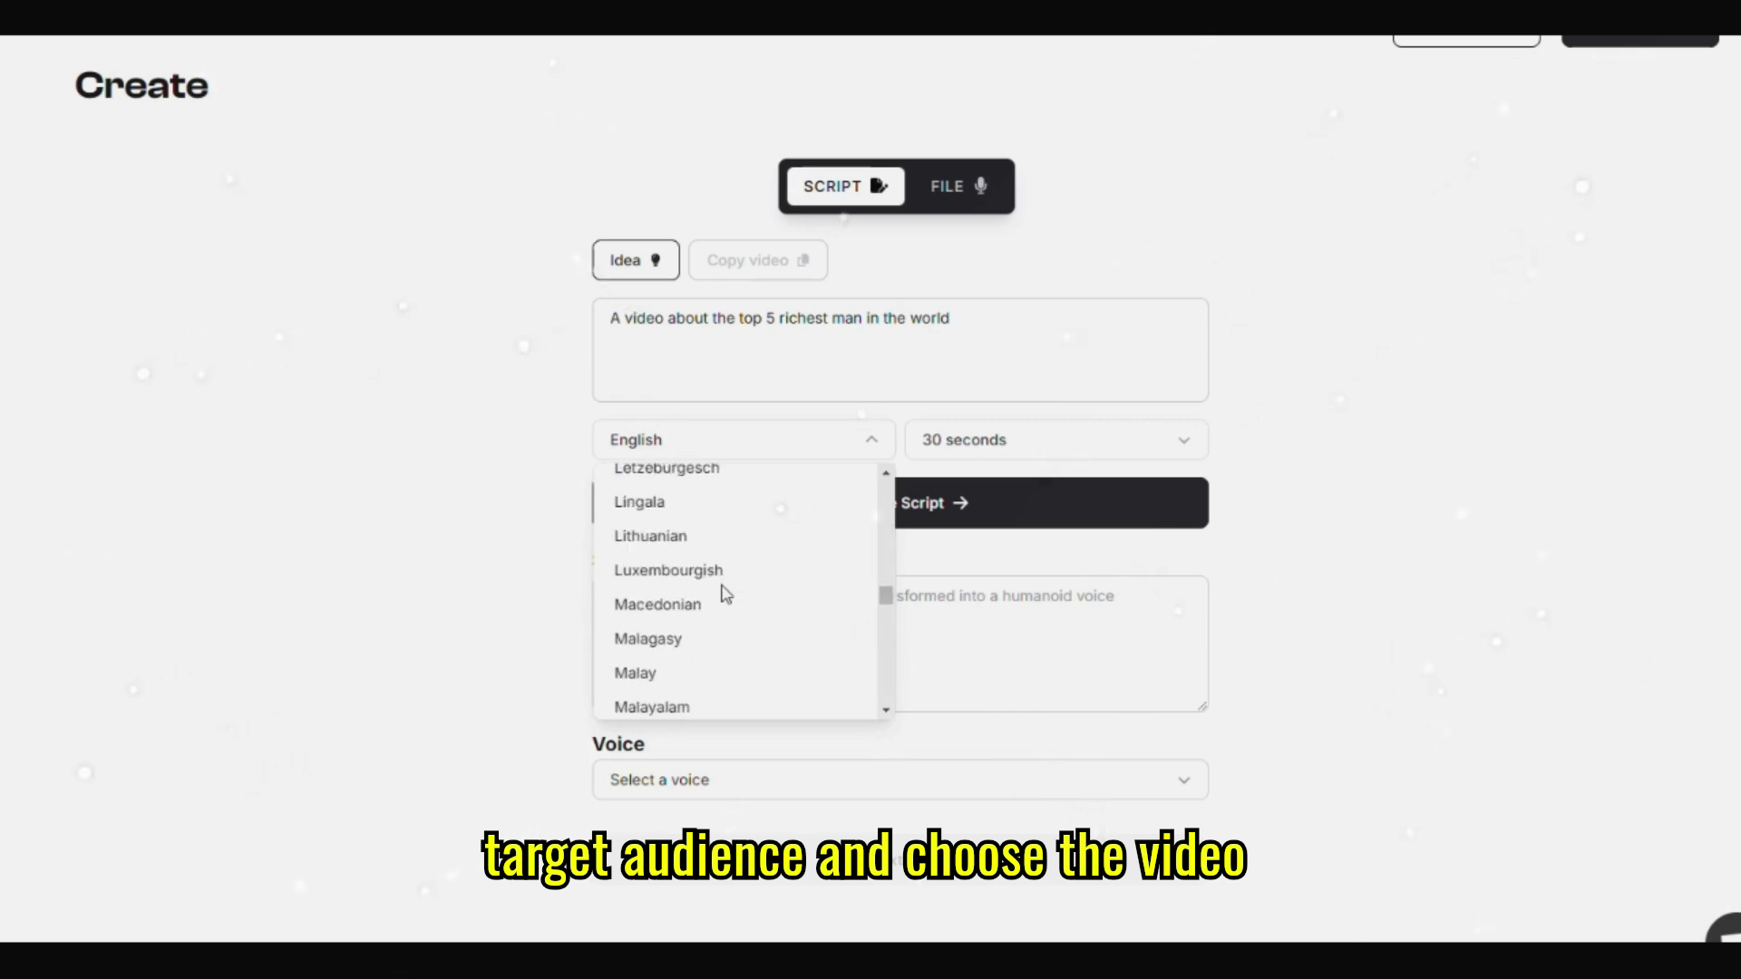
scroll(725, 593, "up", 8)
left_click(299, 474)
Step: Set the video length to 30 seconds, generate the script and read it through
left_click(1018, 454)
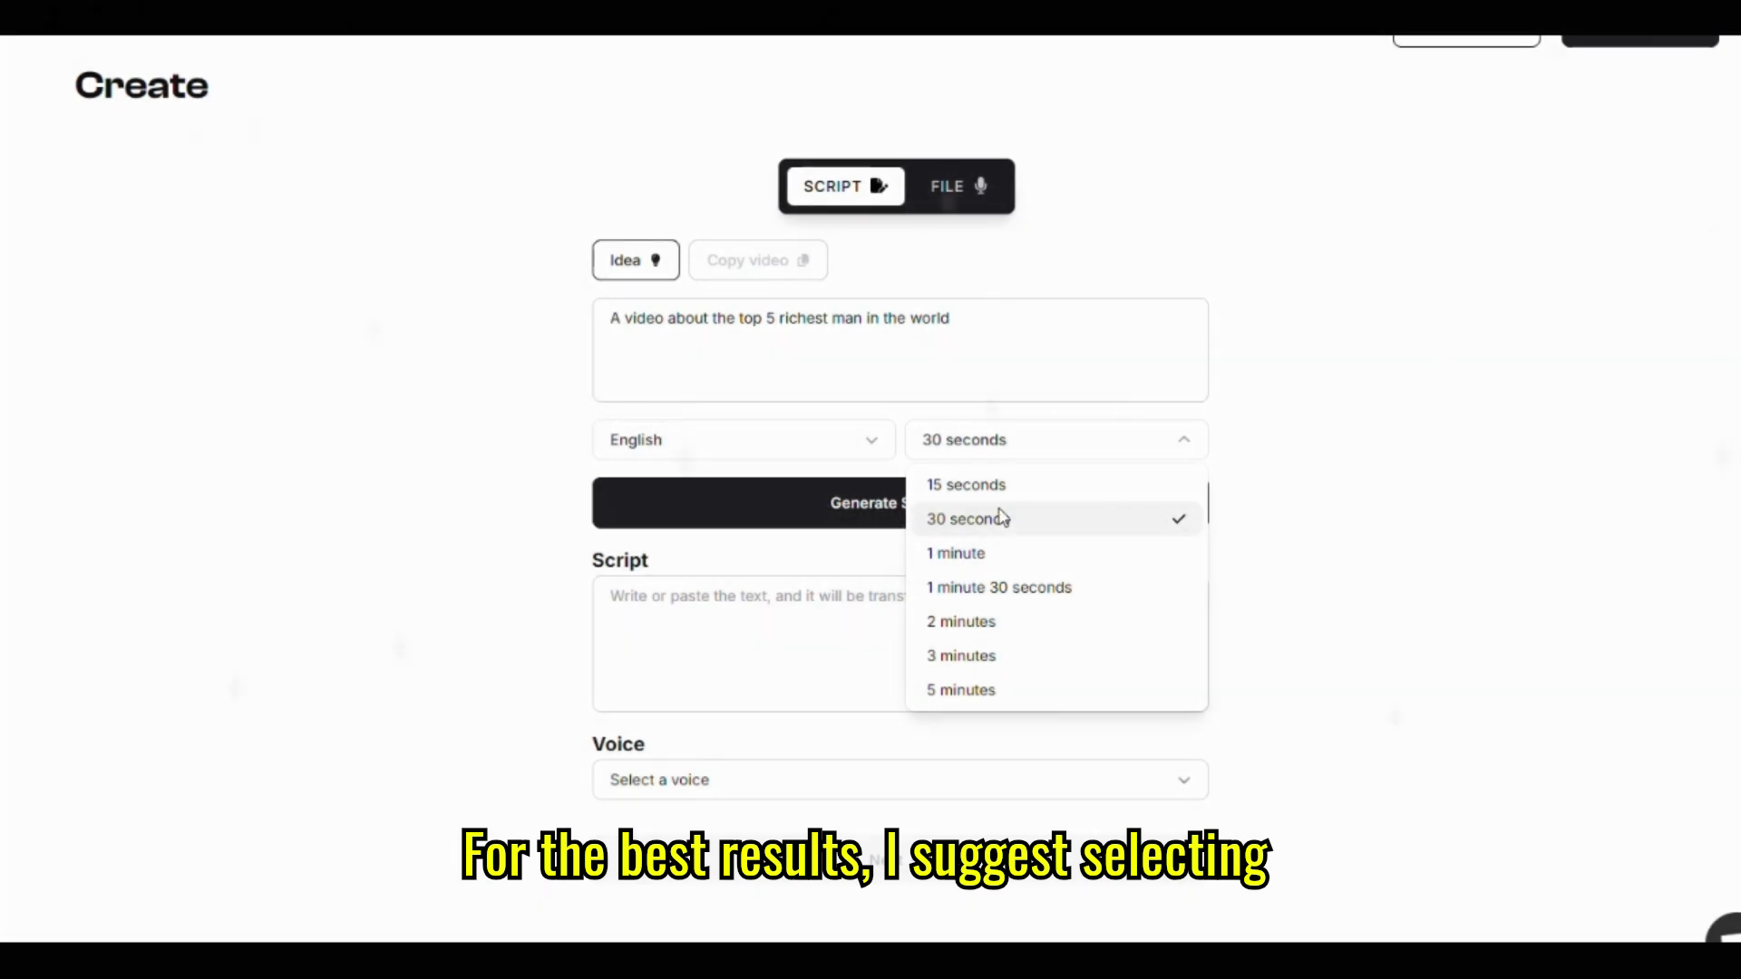
left_click(999, 493)
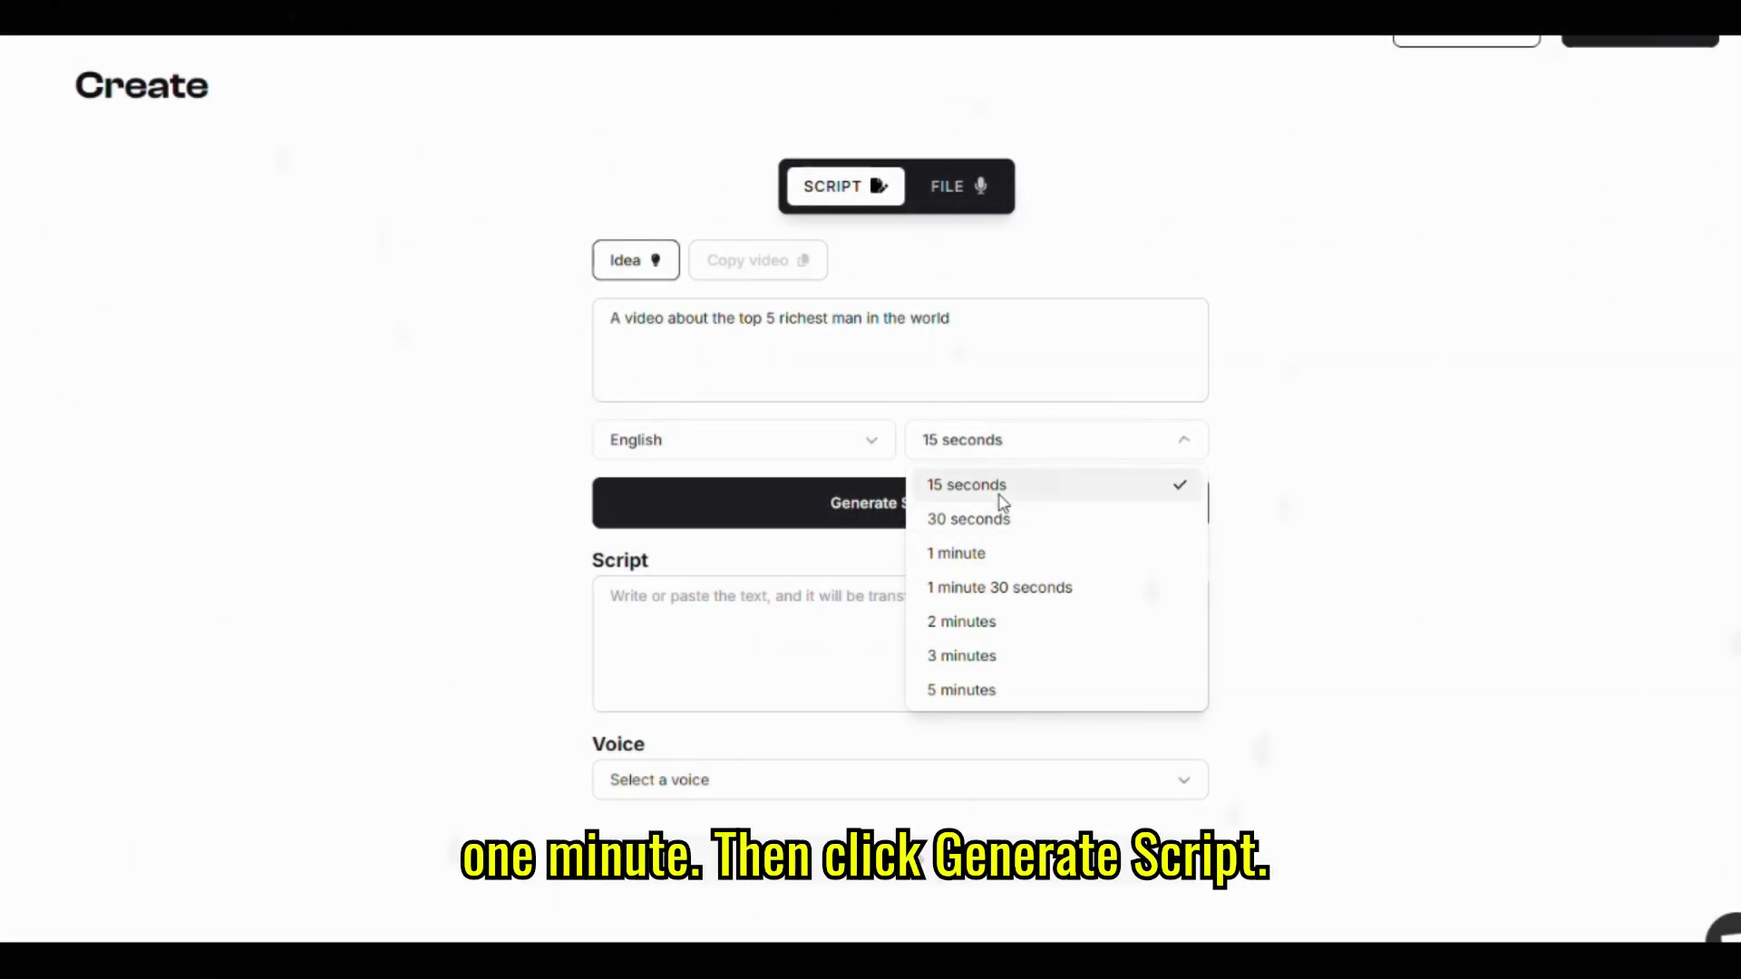
left_click(996, 458)
left_click(989, 528)
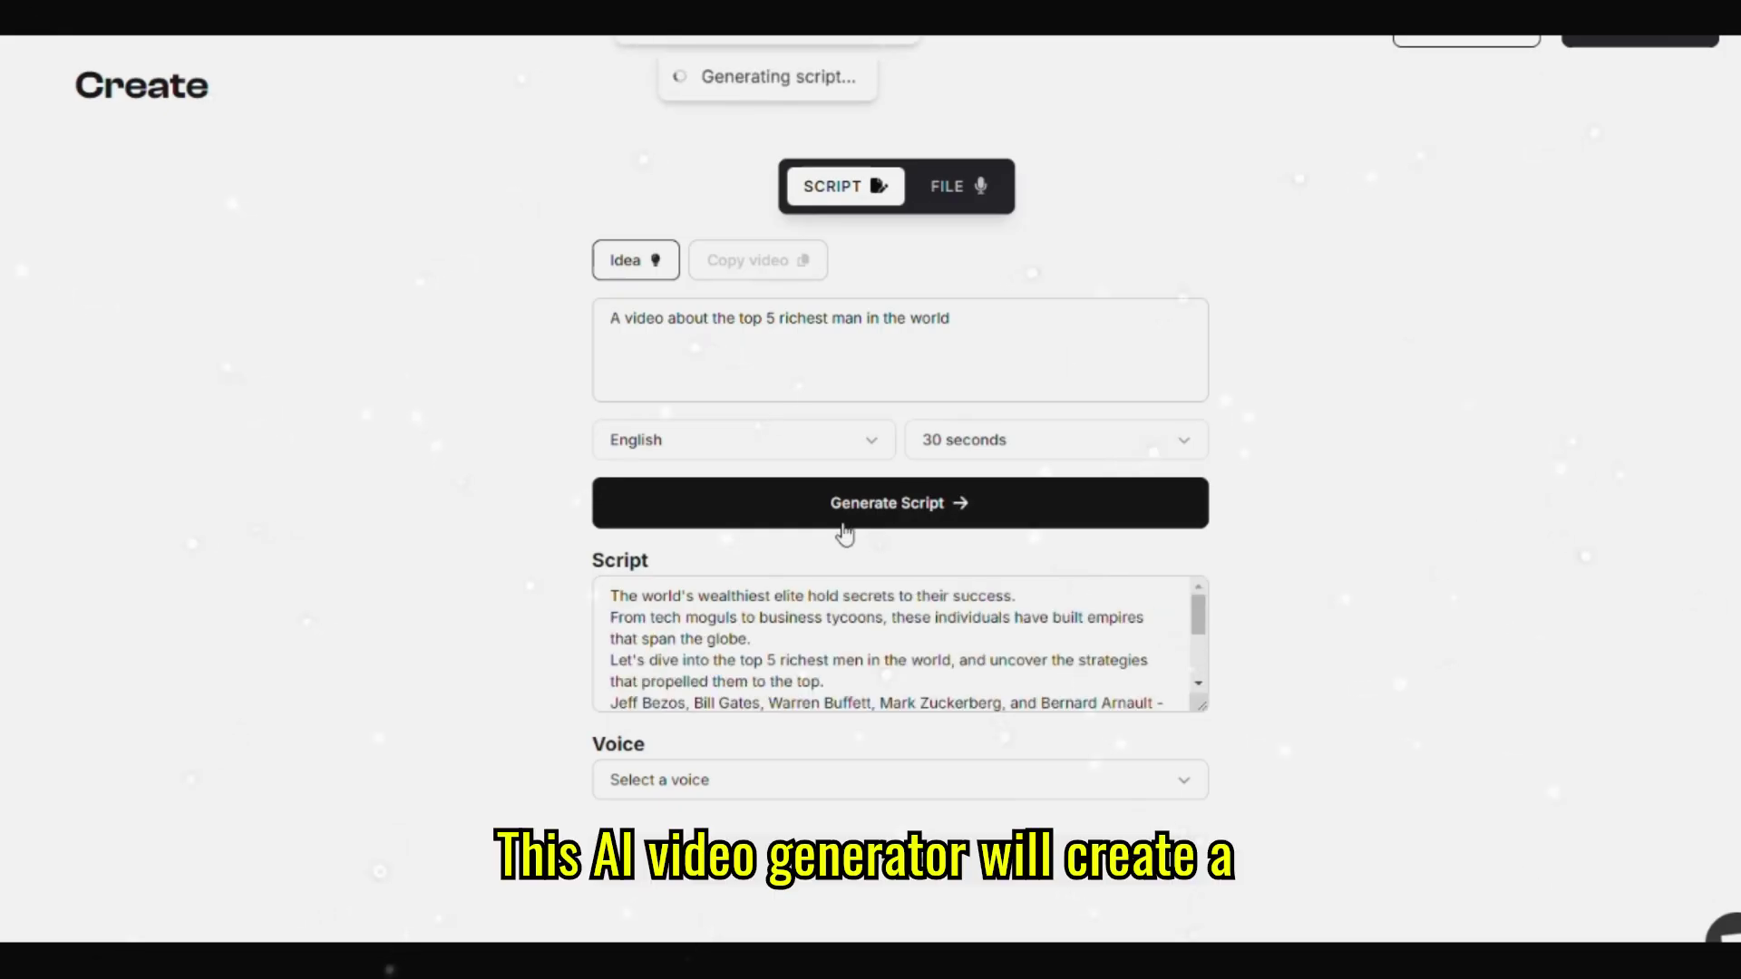
scroll(839, 642, "down", 2)
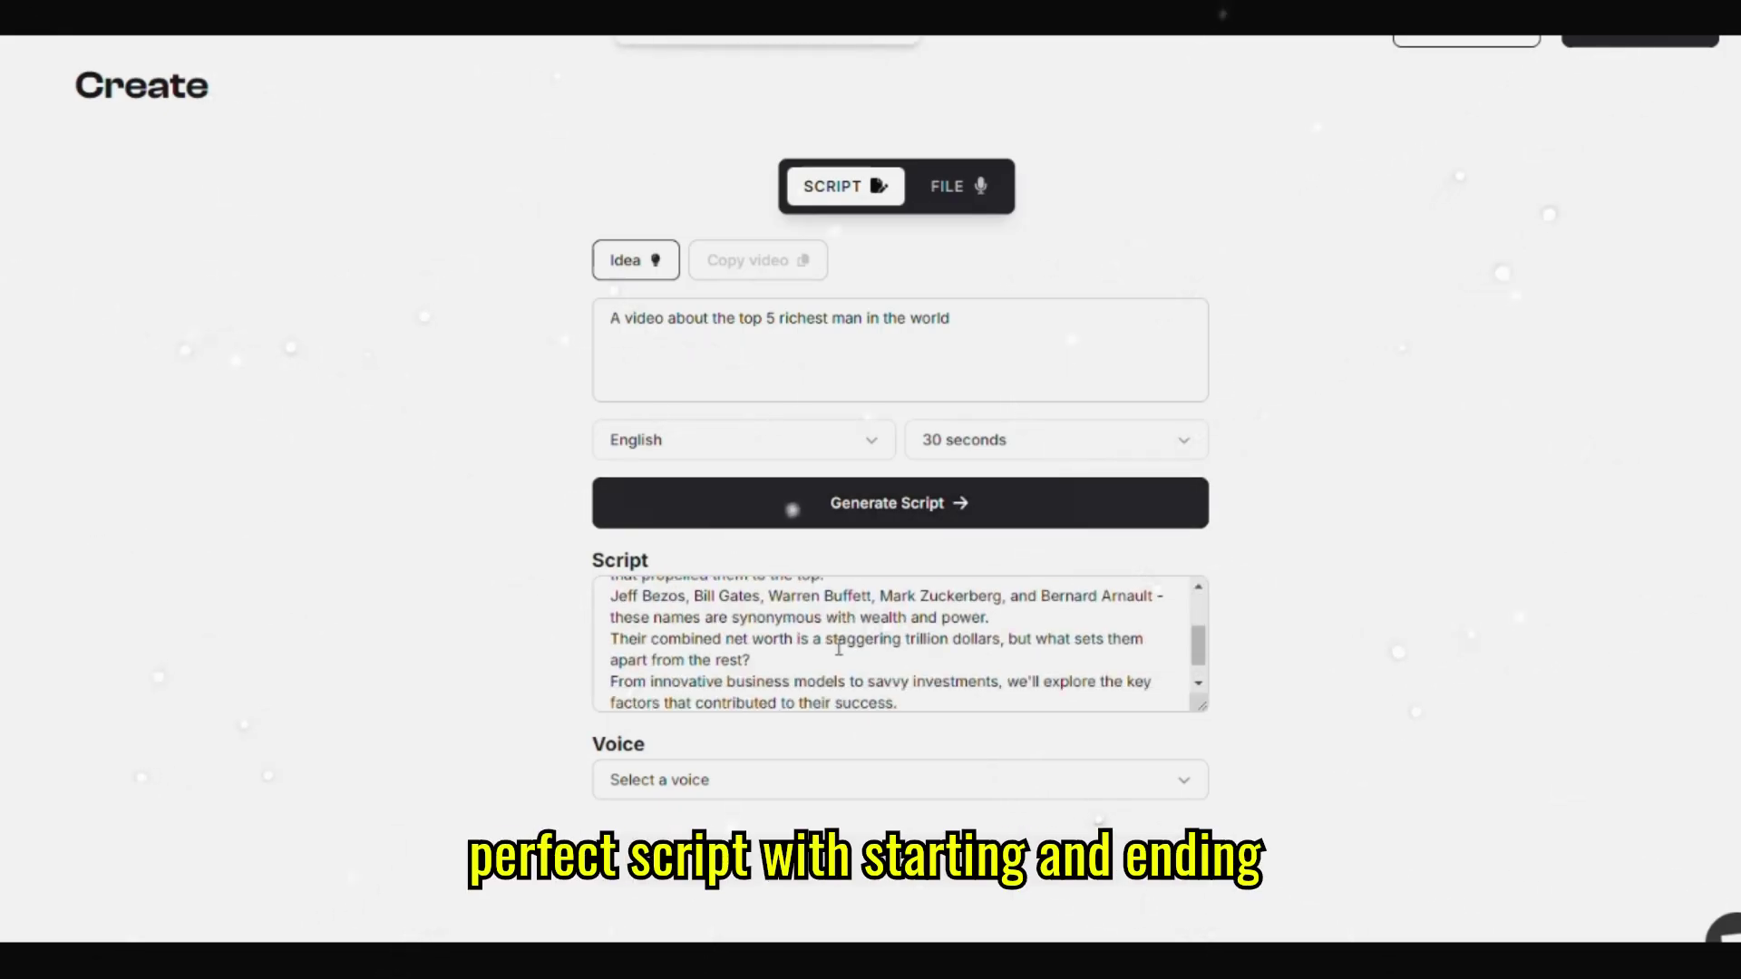
scroll(814, 650, "down", 1)
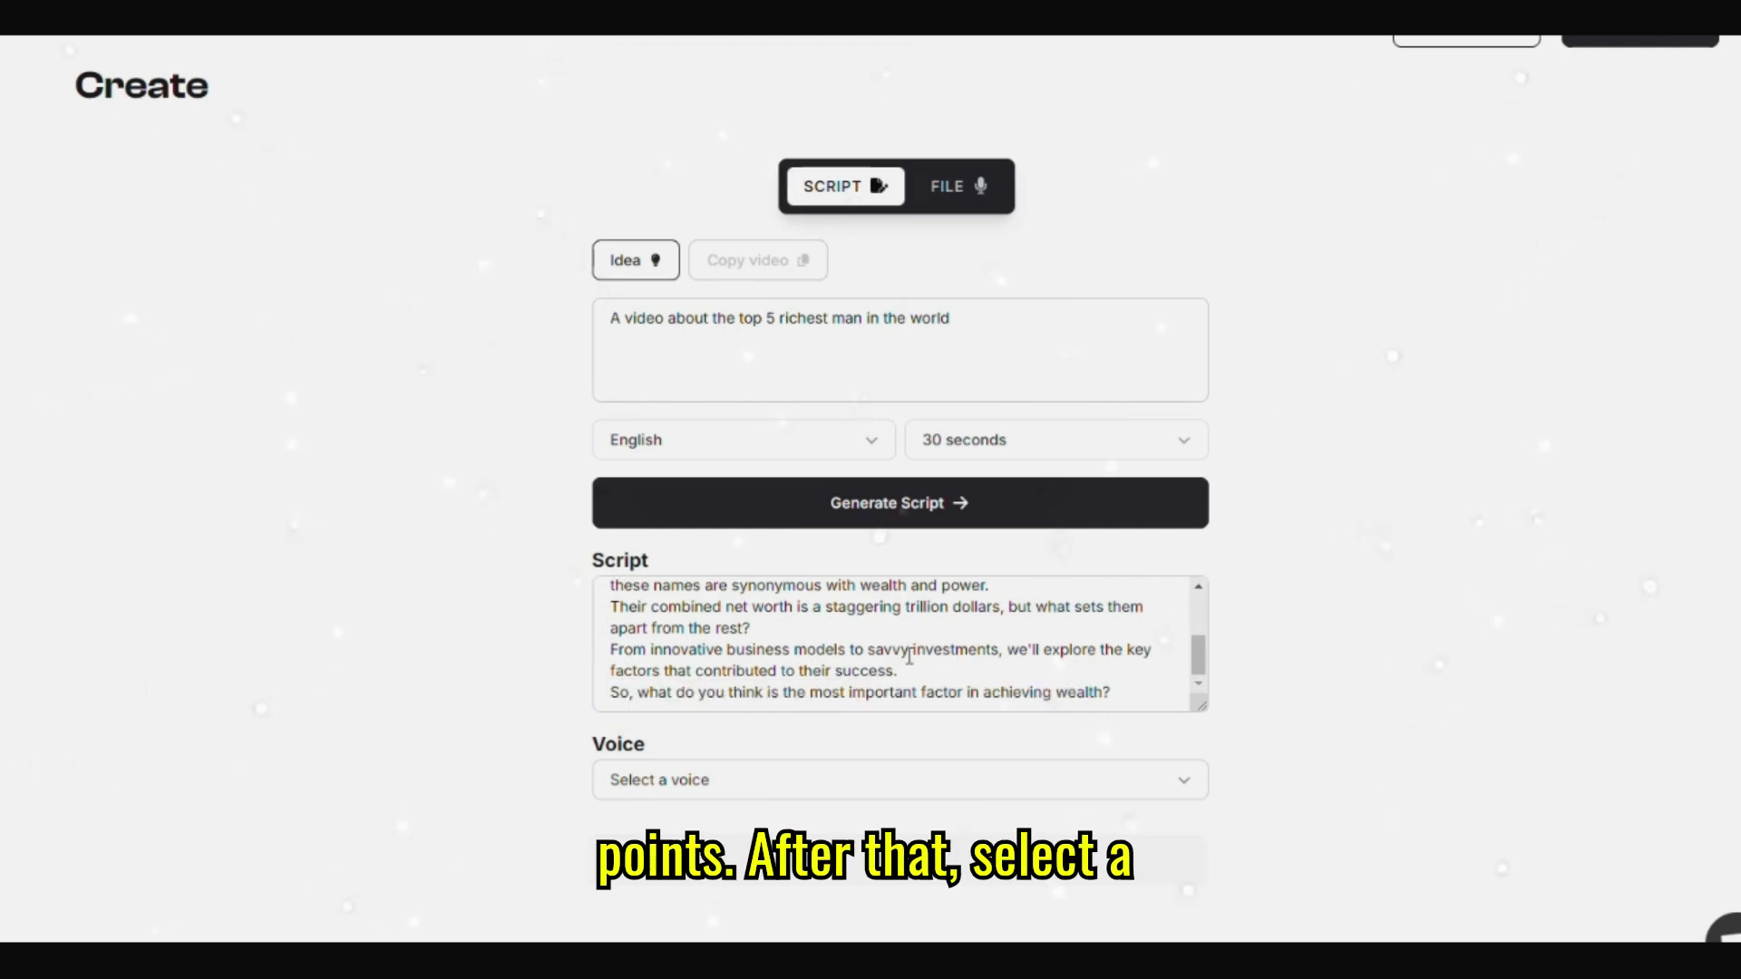
scroll(909, 657, "up", 2)
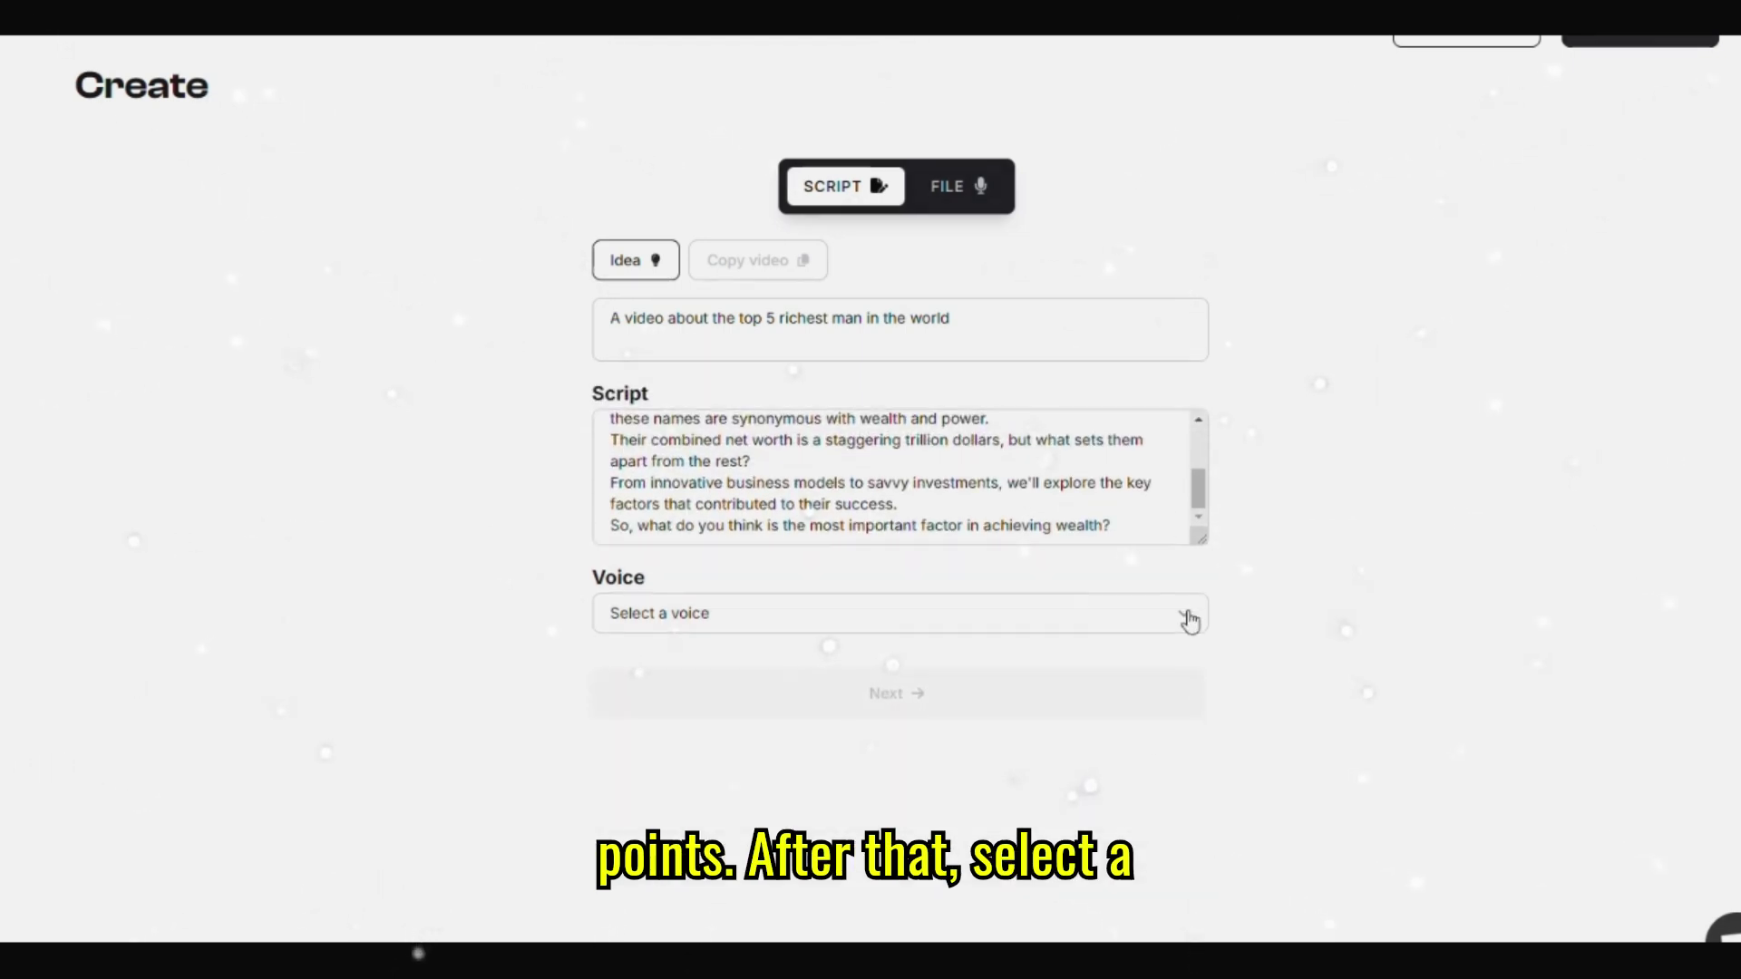
Step: Filter the English voices to male, choose Stephen as the voiceover and proceed to generate the video
left_click(1191, 620)
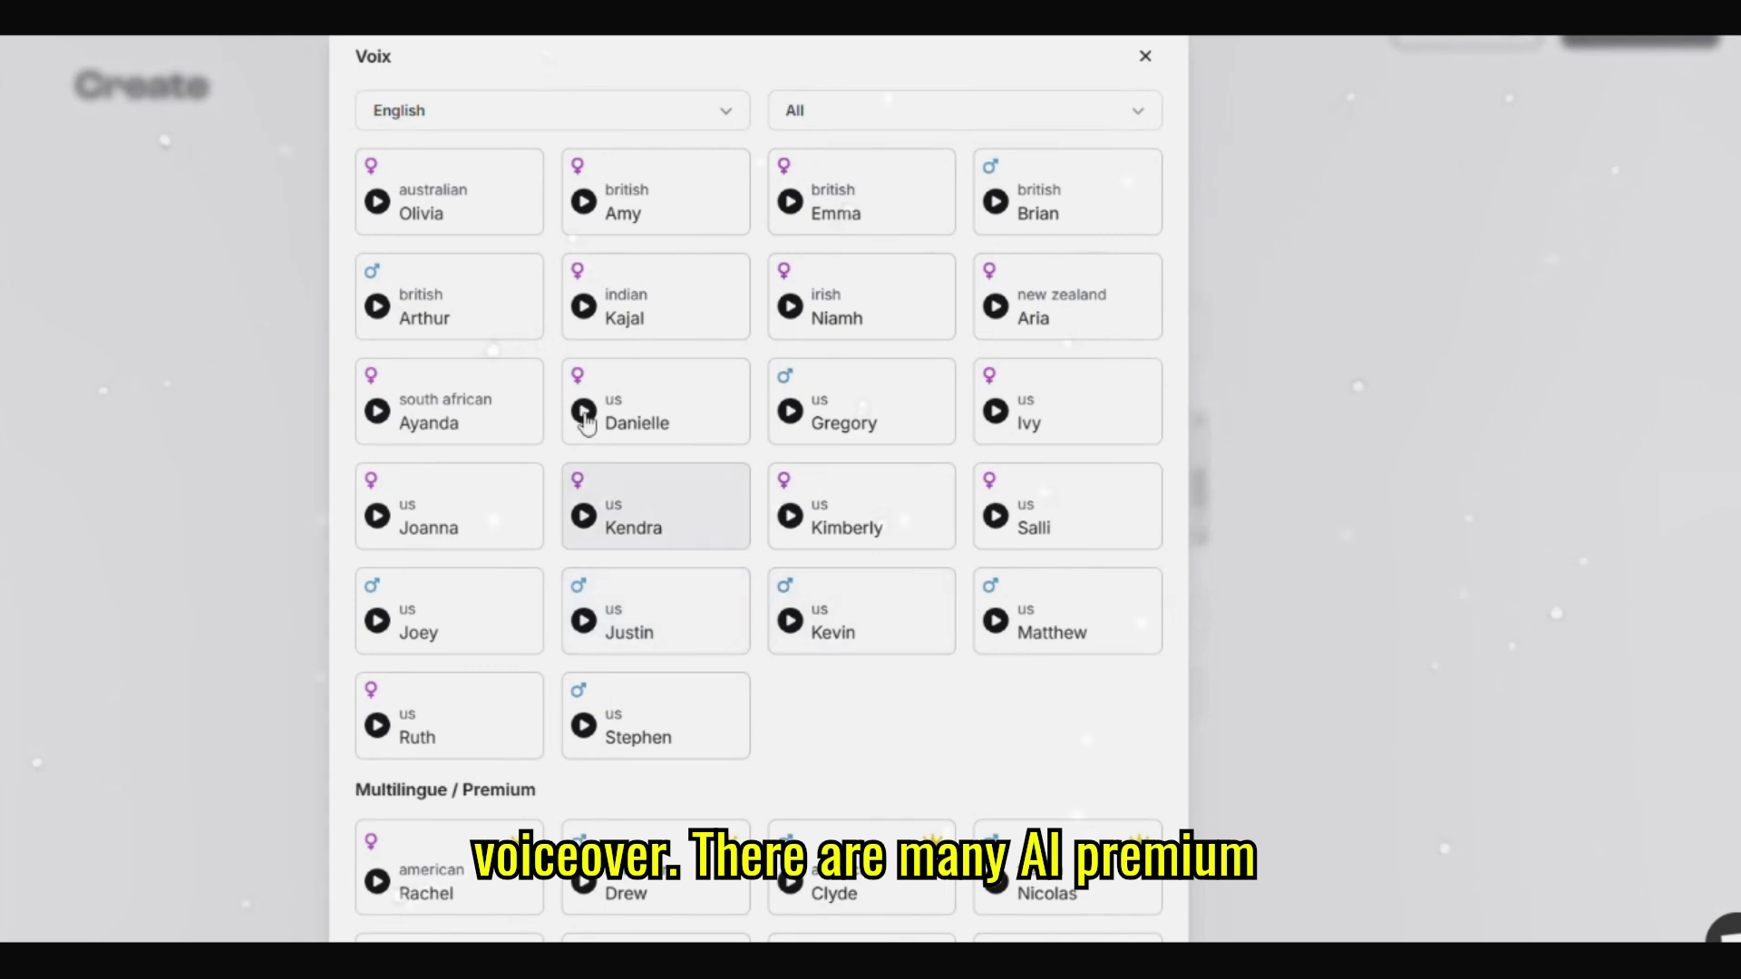
left_click(939, 123)
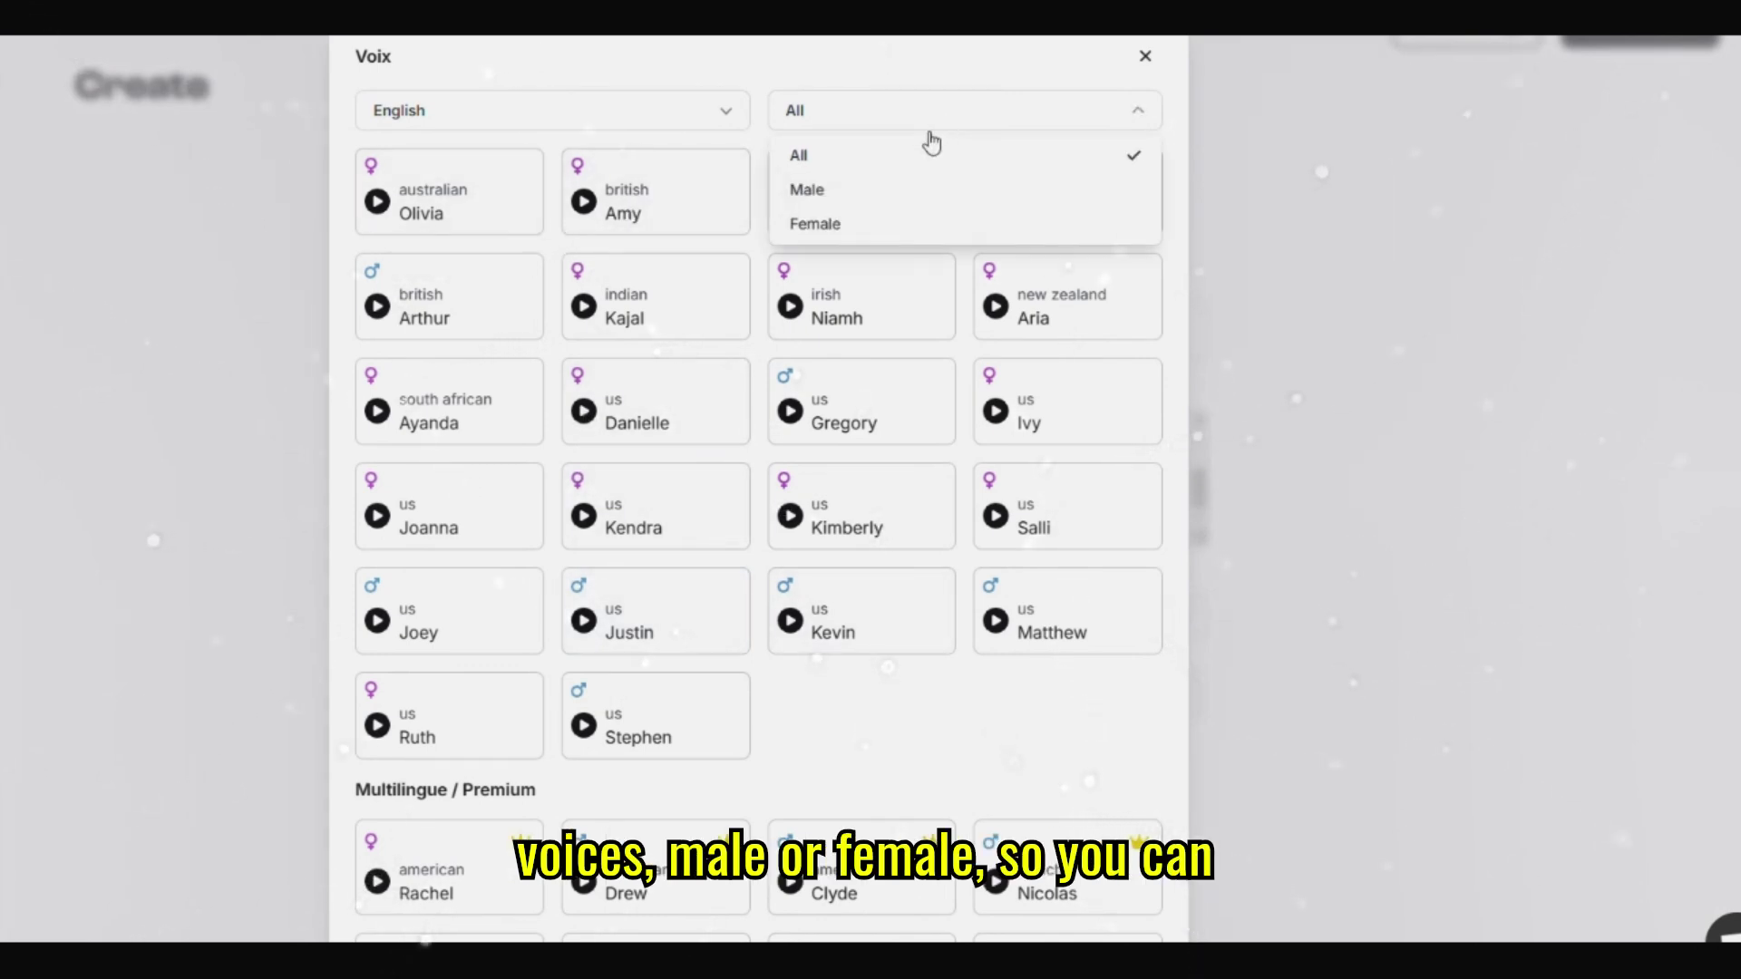
left_click(846, 201)
left_click(970, 300)
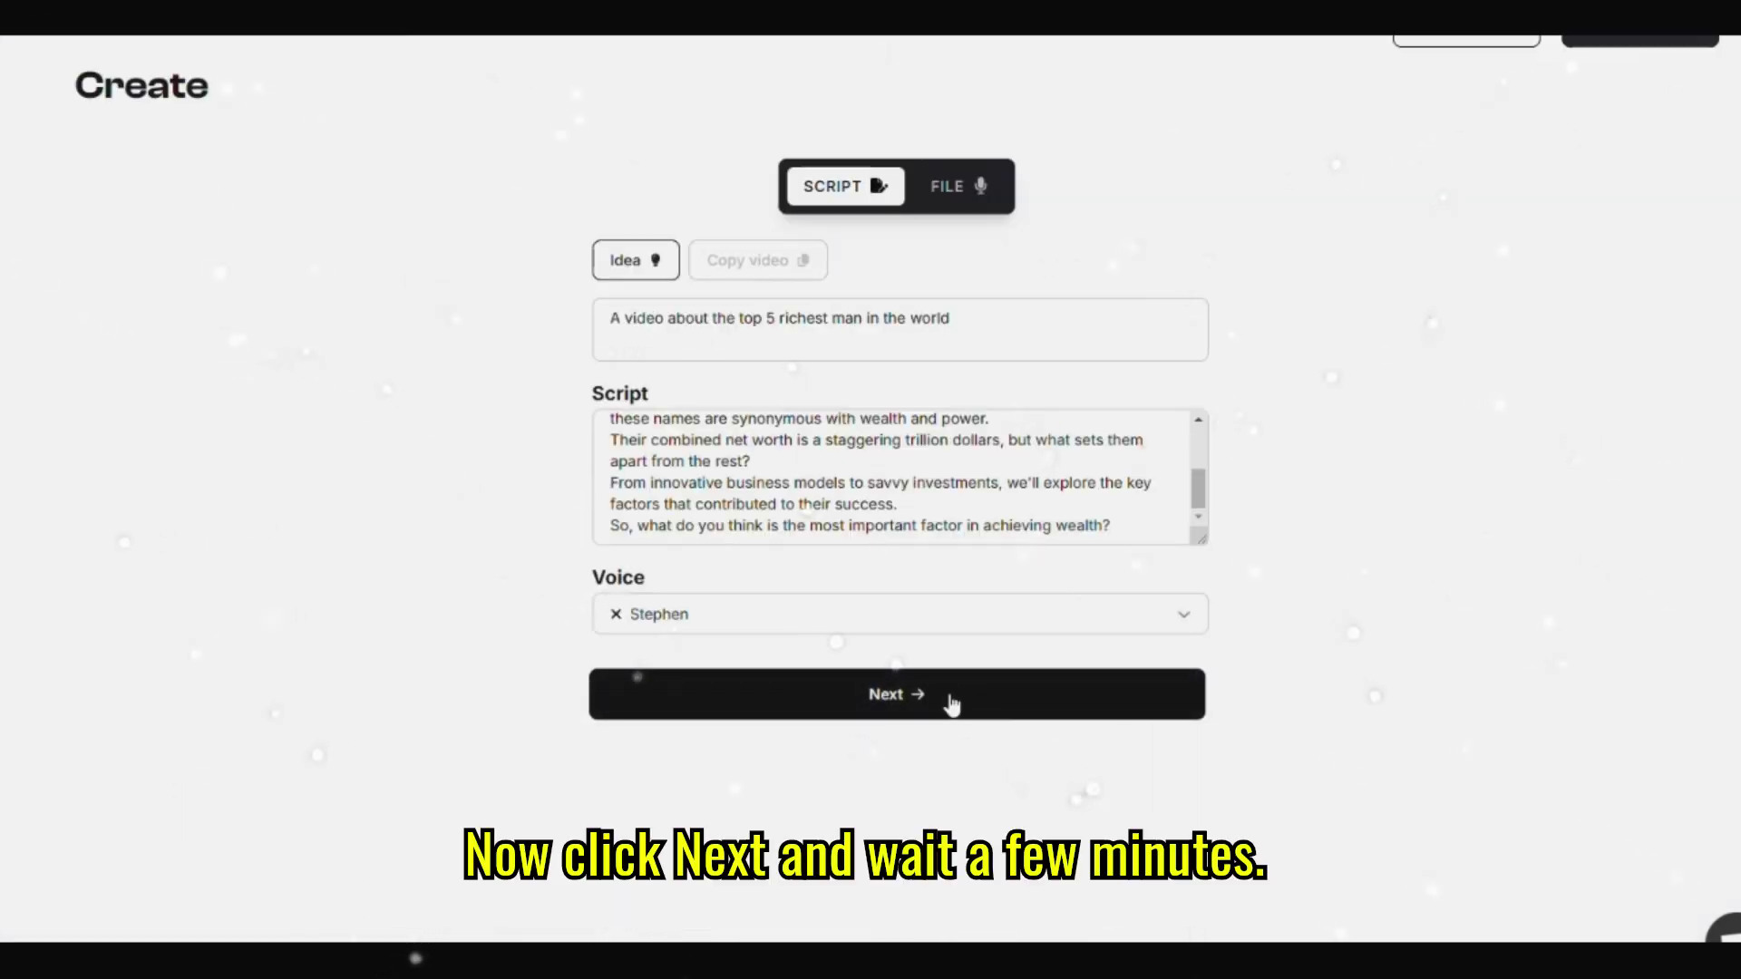
left_click(917, 705)
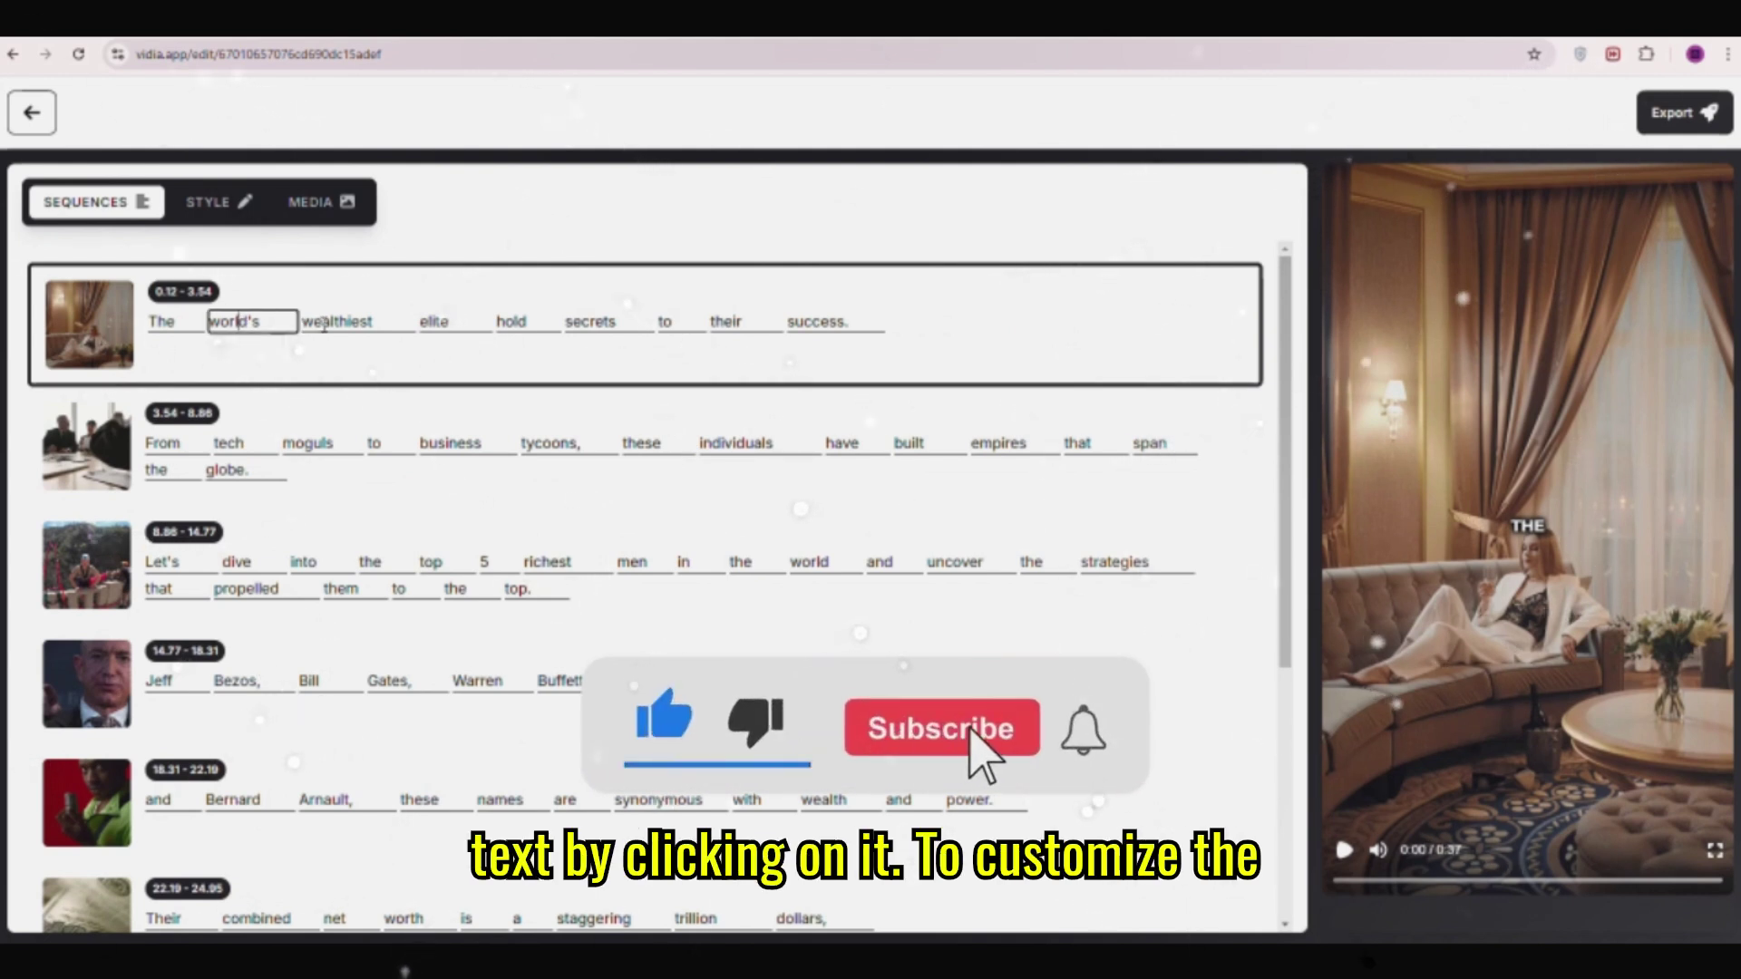
Step: Apply the Gold preset to the video's subtitles
left_click(247, 204)
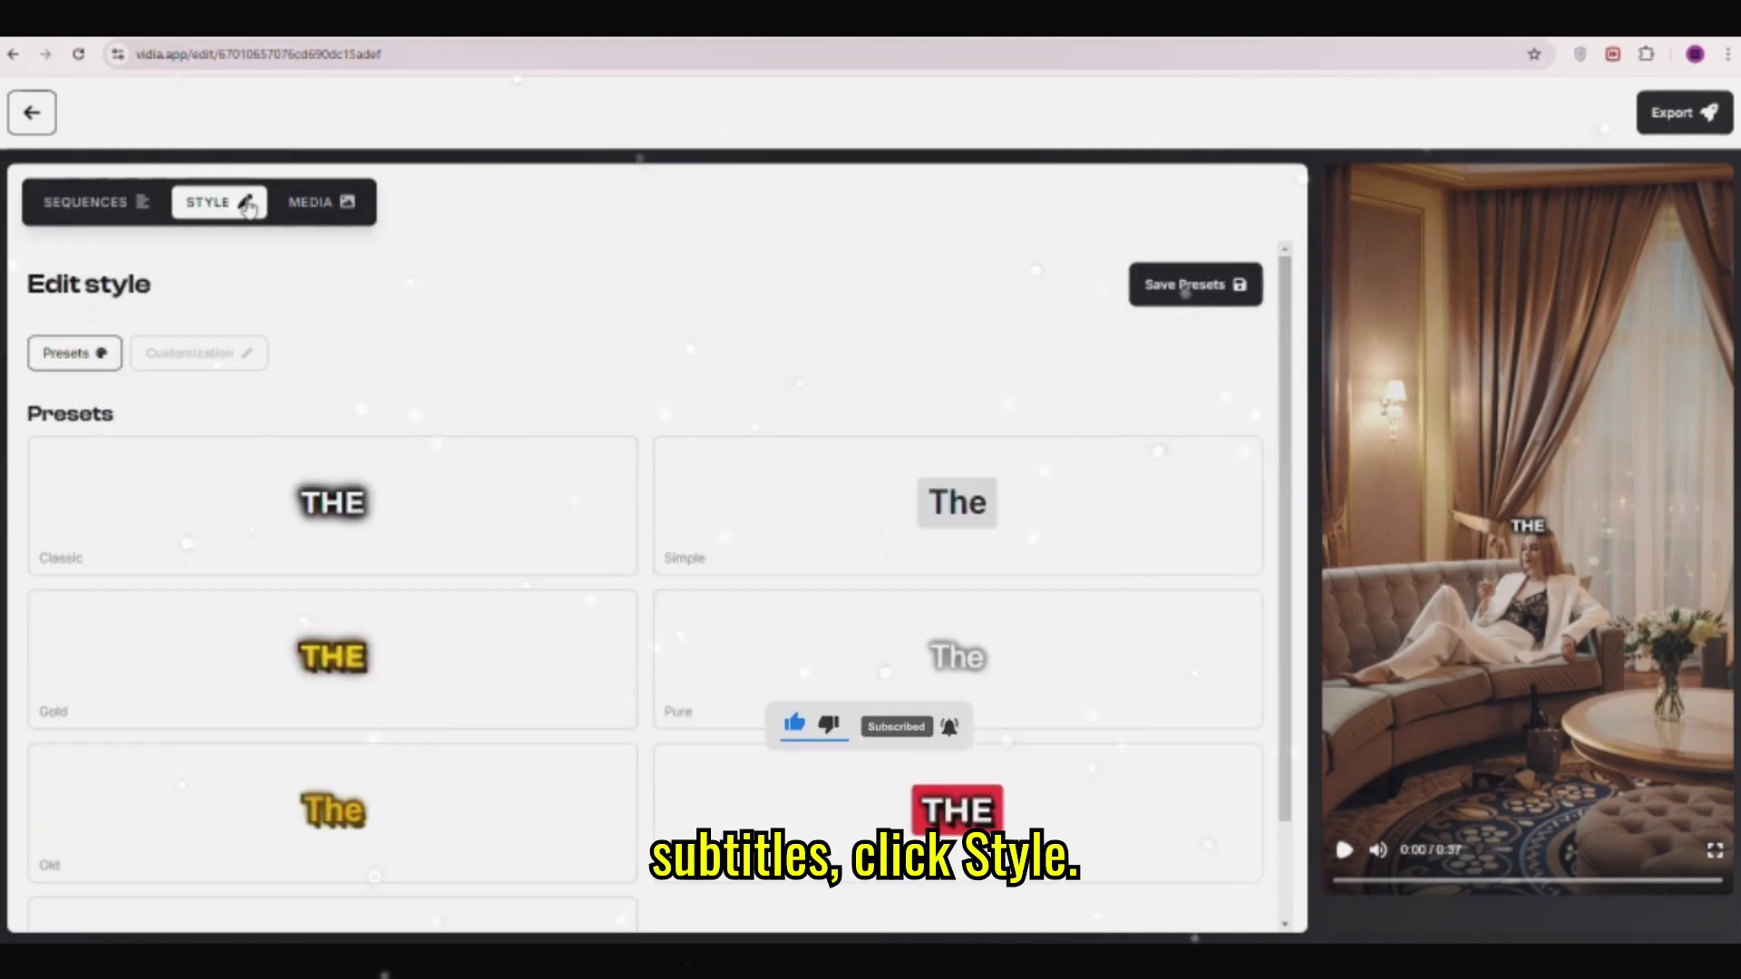
scroll(583, 617, "down", 1)
left_click(405, 606)
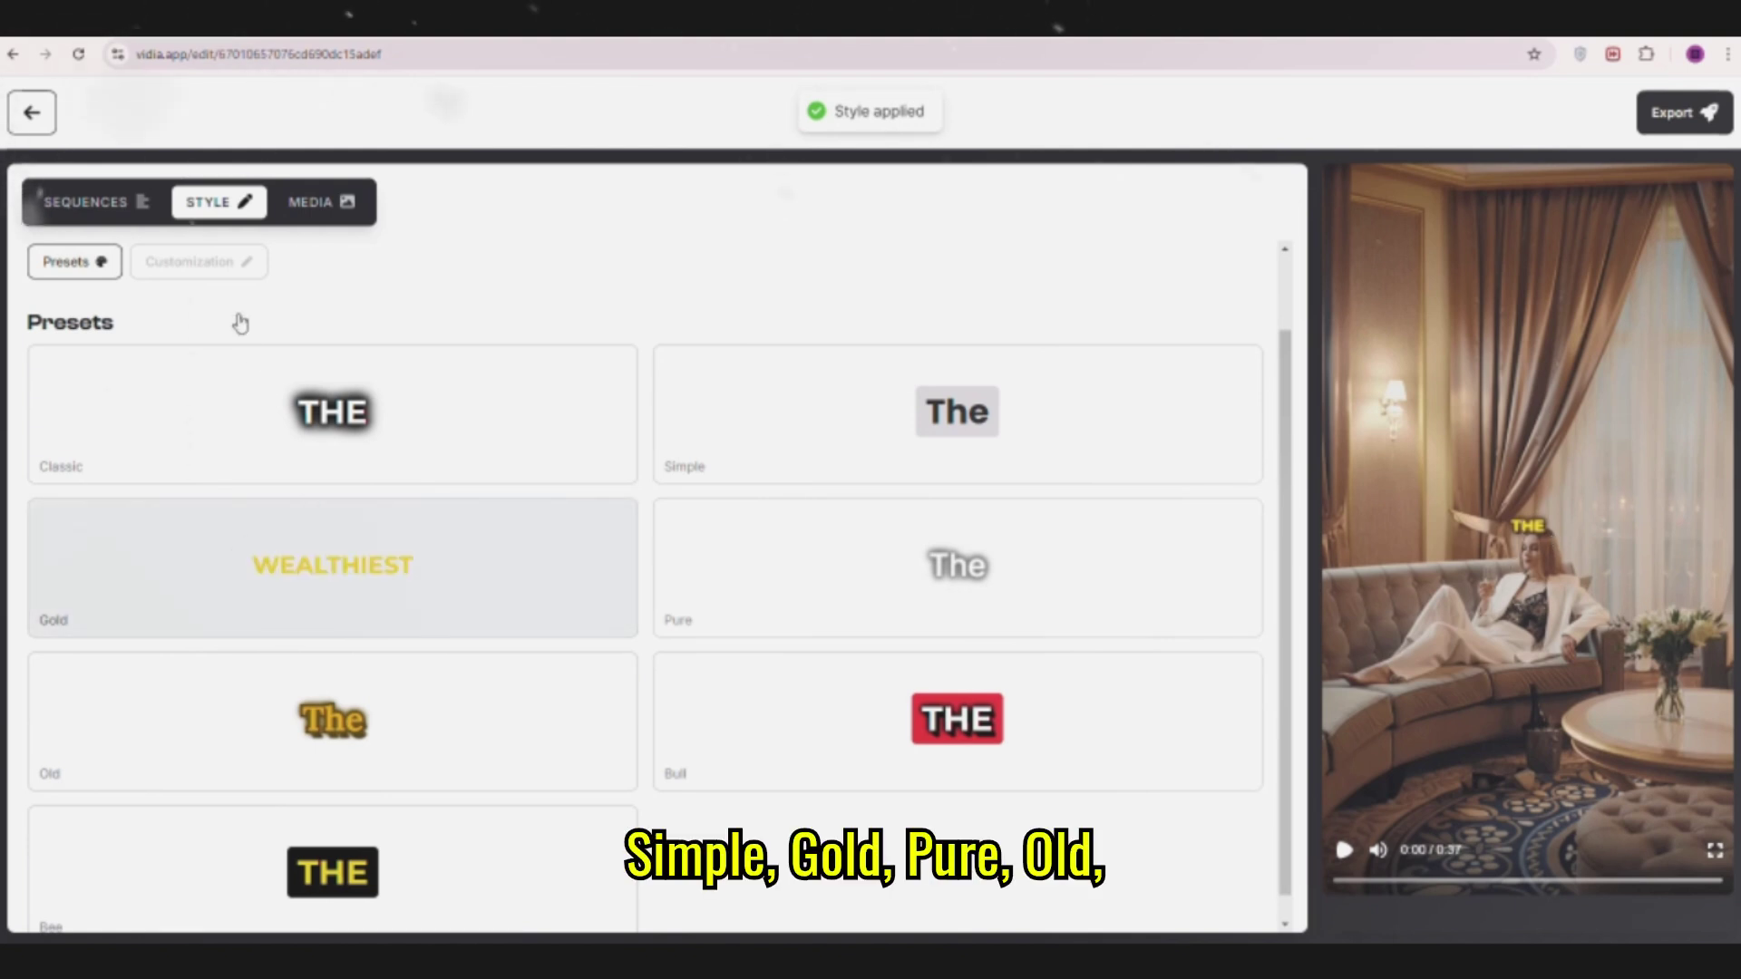
Step: Customize the subtitle text size to 64, and reapply the Gold preset
left_click(226, 263)
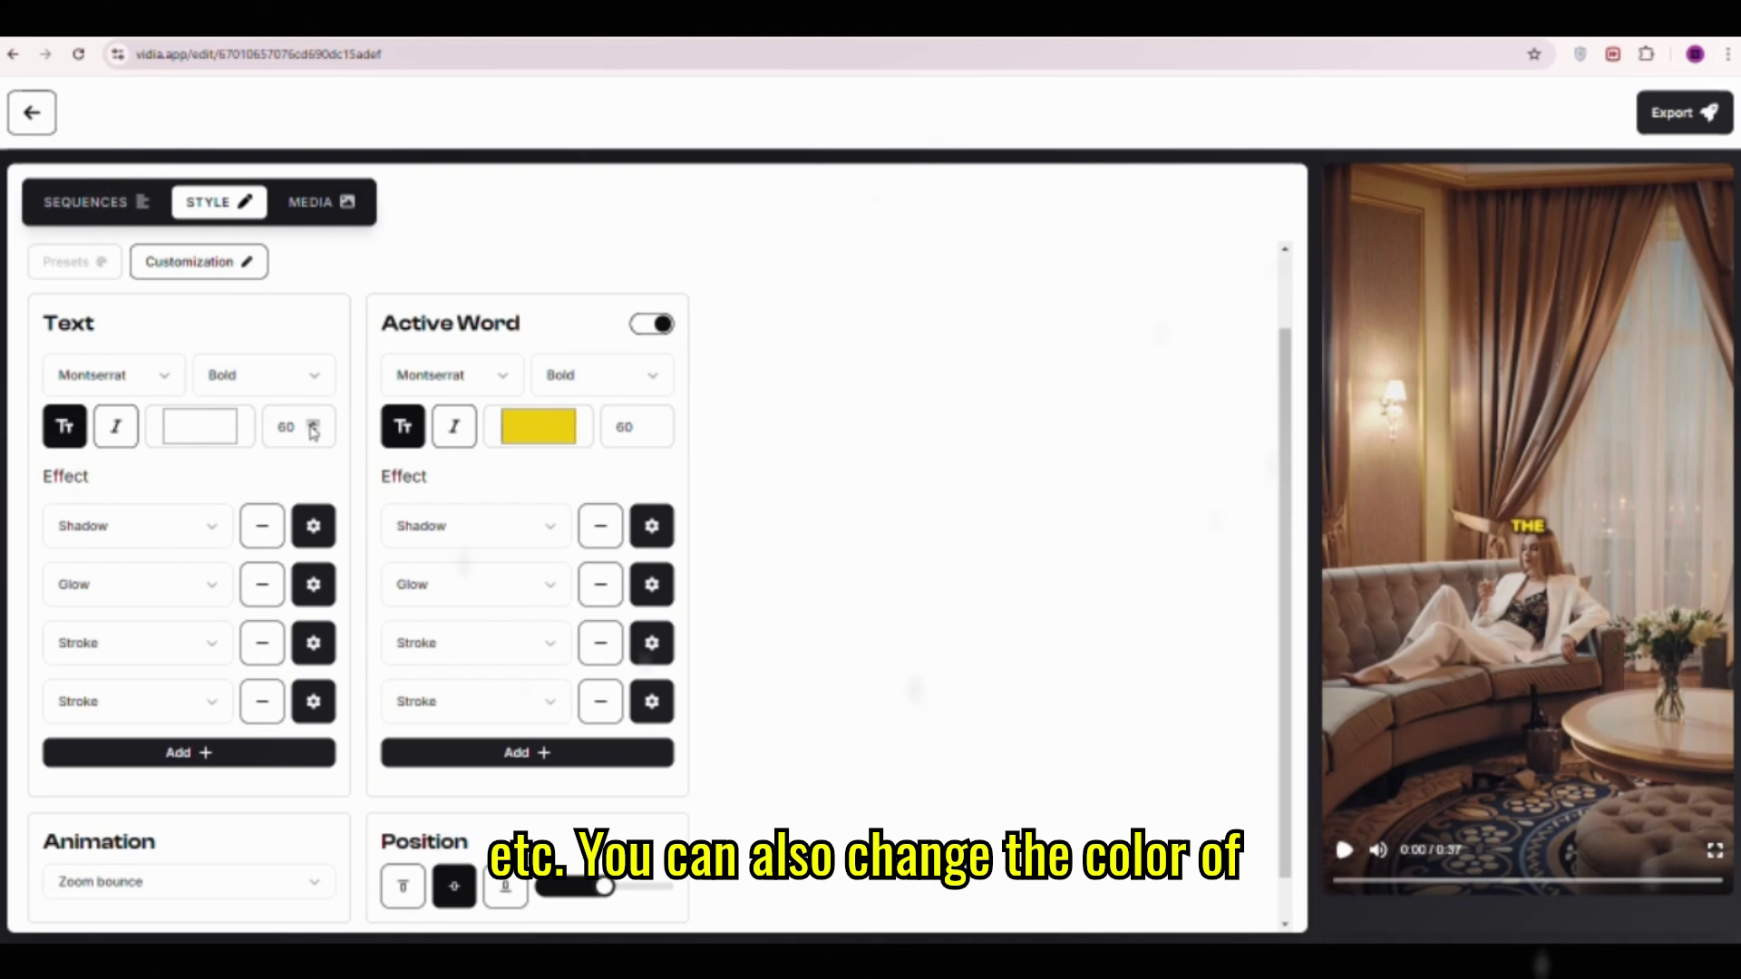
scroll(466, 451, "down", 1)
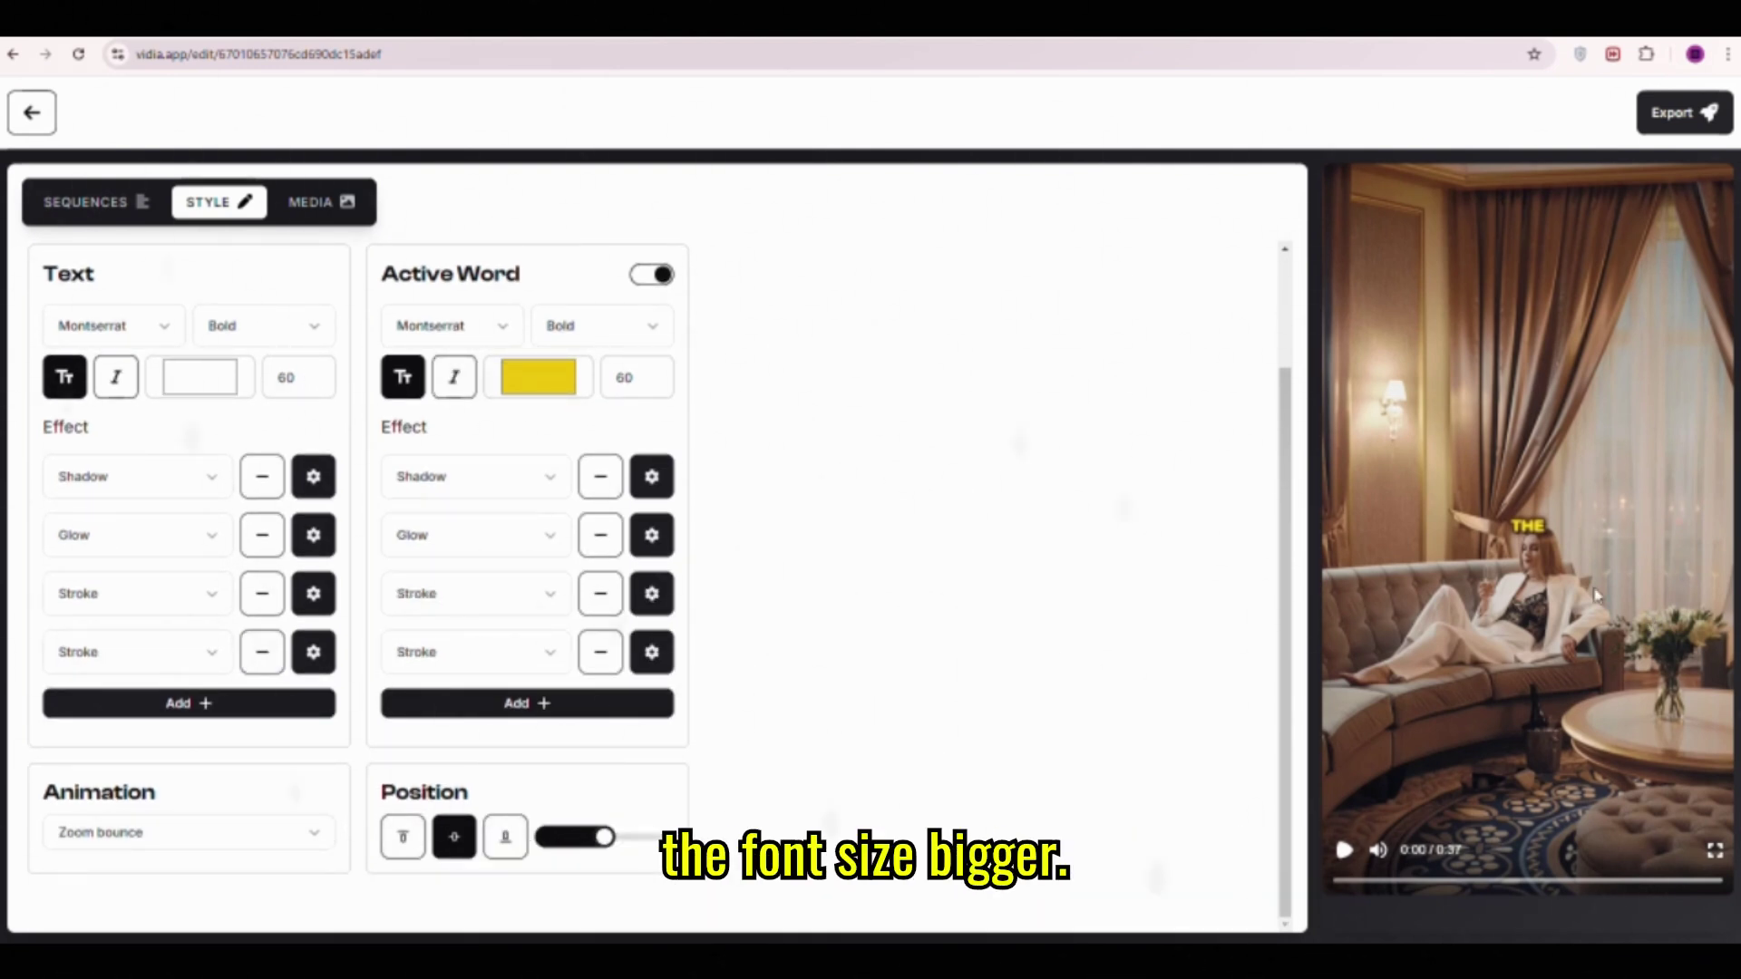
scroll(234, 541, "up", 3)
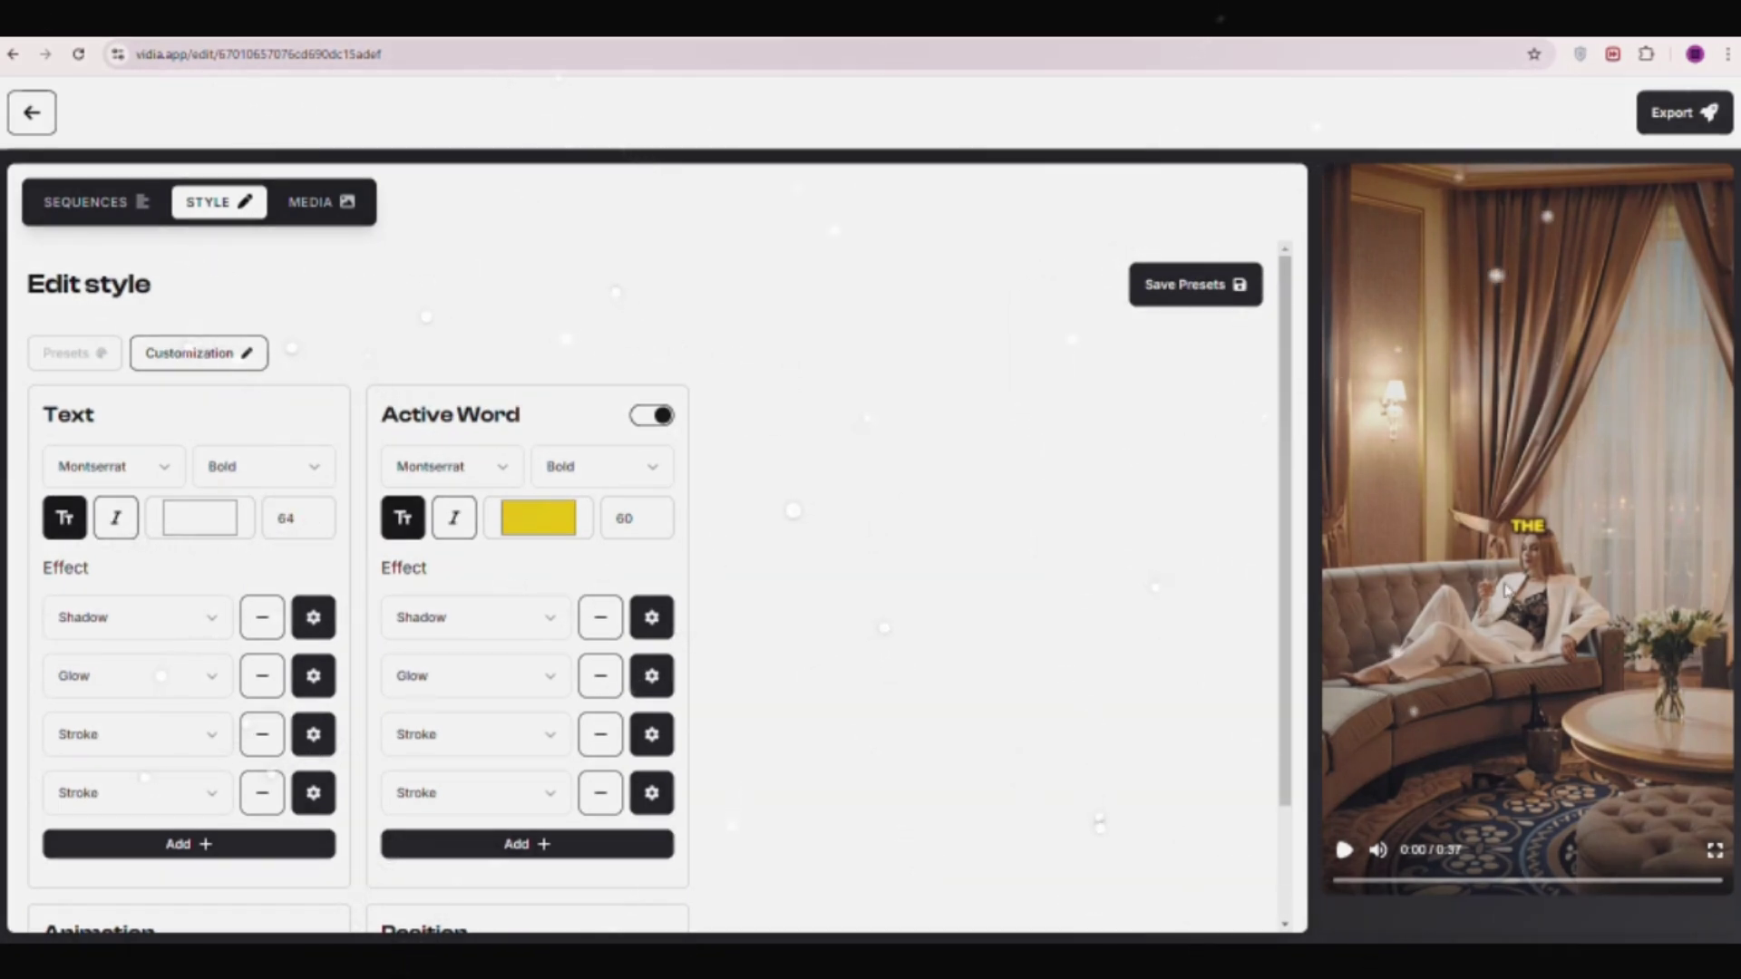
left_click(75, 352)
left_click(338, 684)
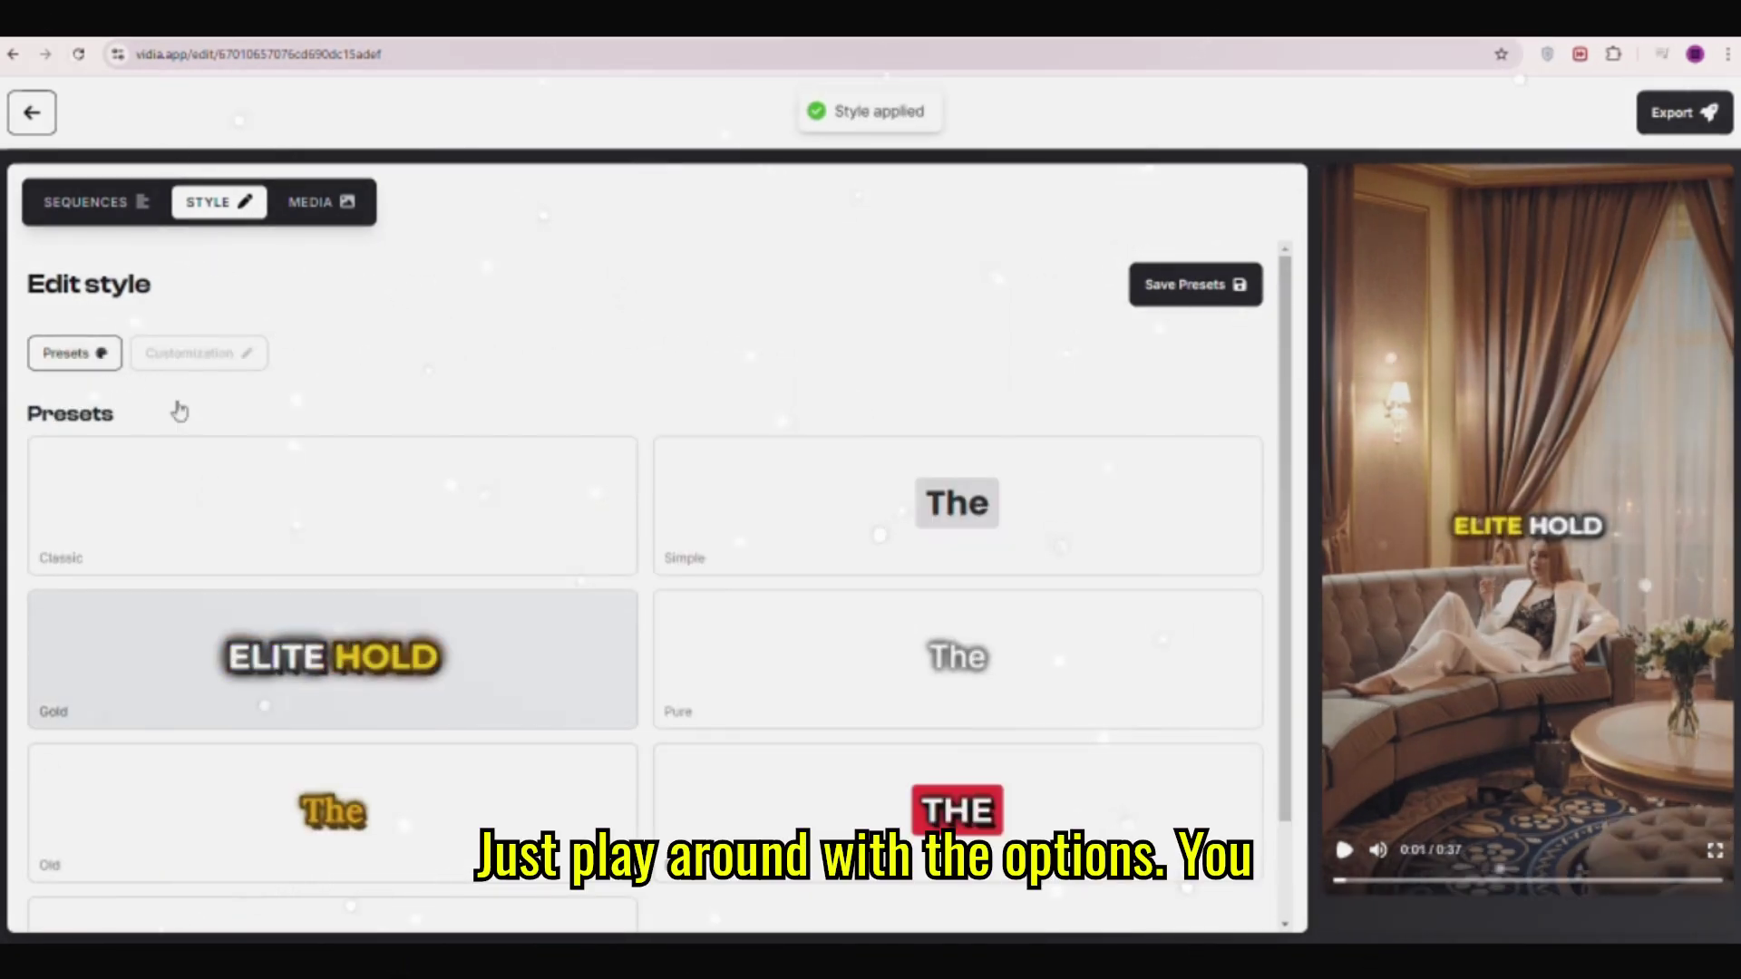
Step: Check the media options and script sequences, and export the finished video, accepting the credit cost
left_click(305, 204)
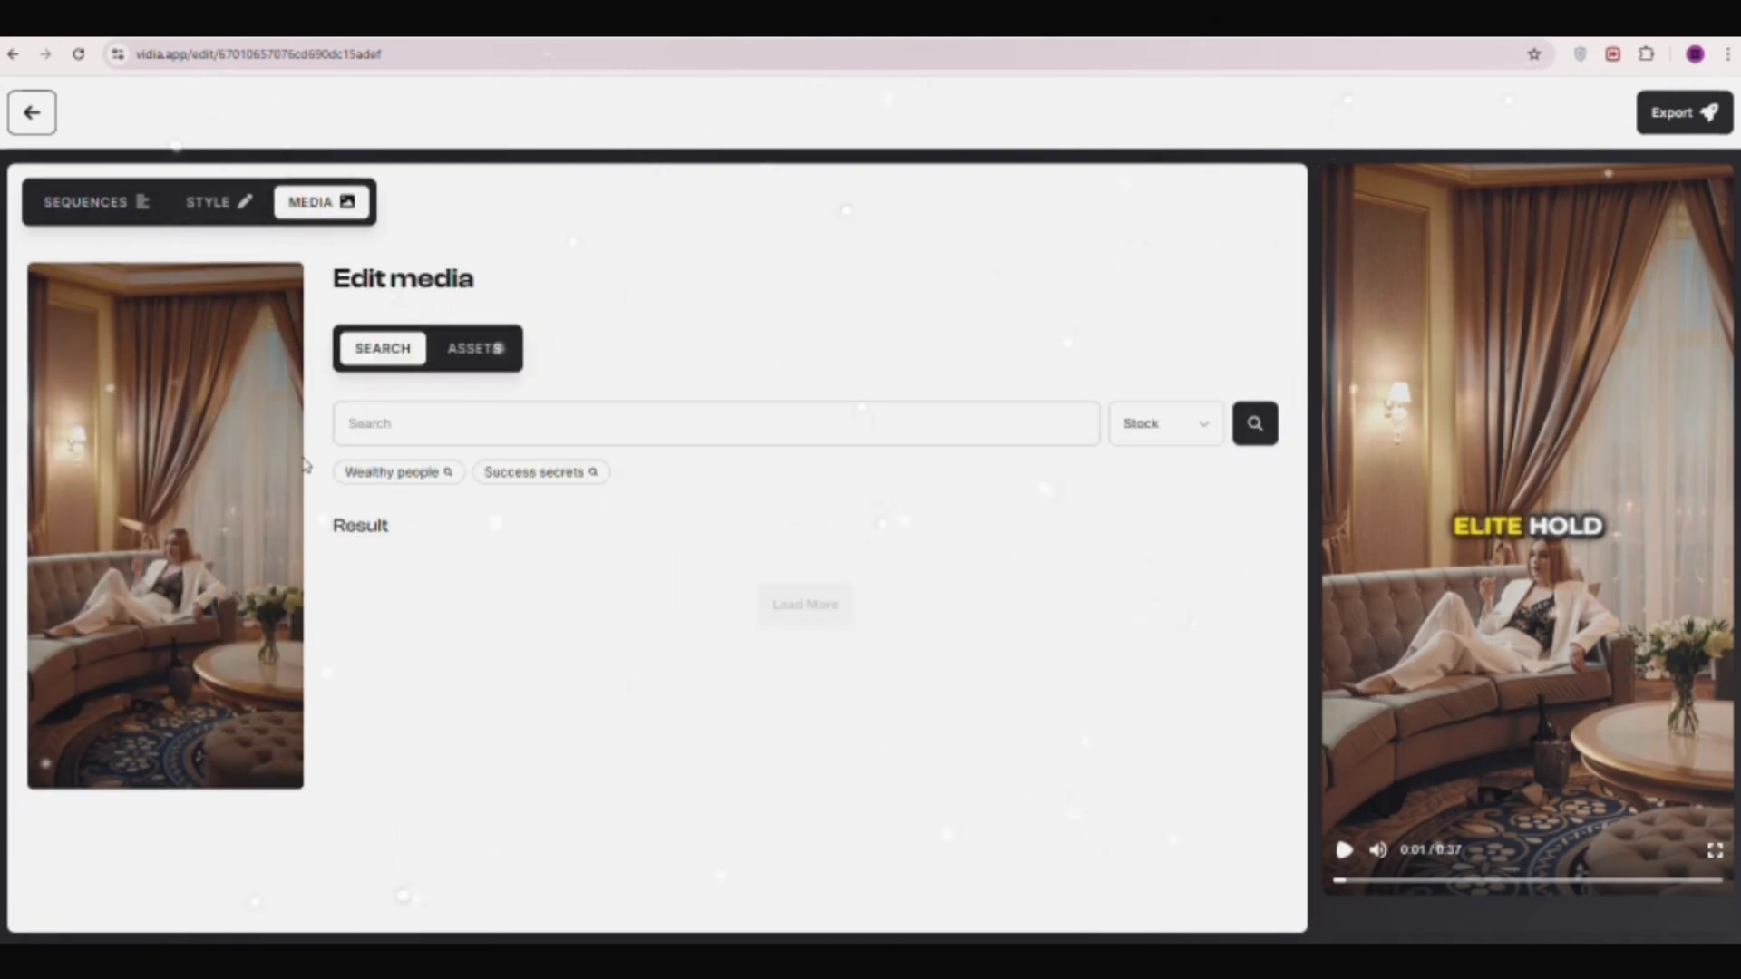
left_click(75, 205)
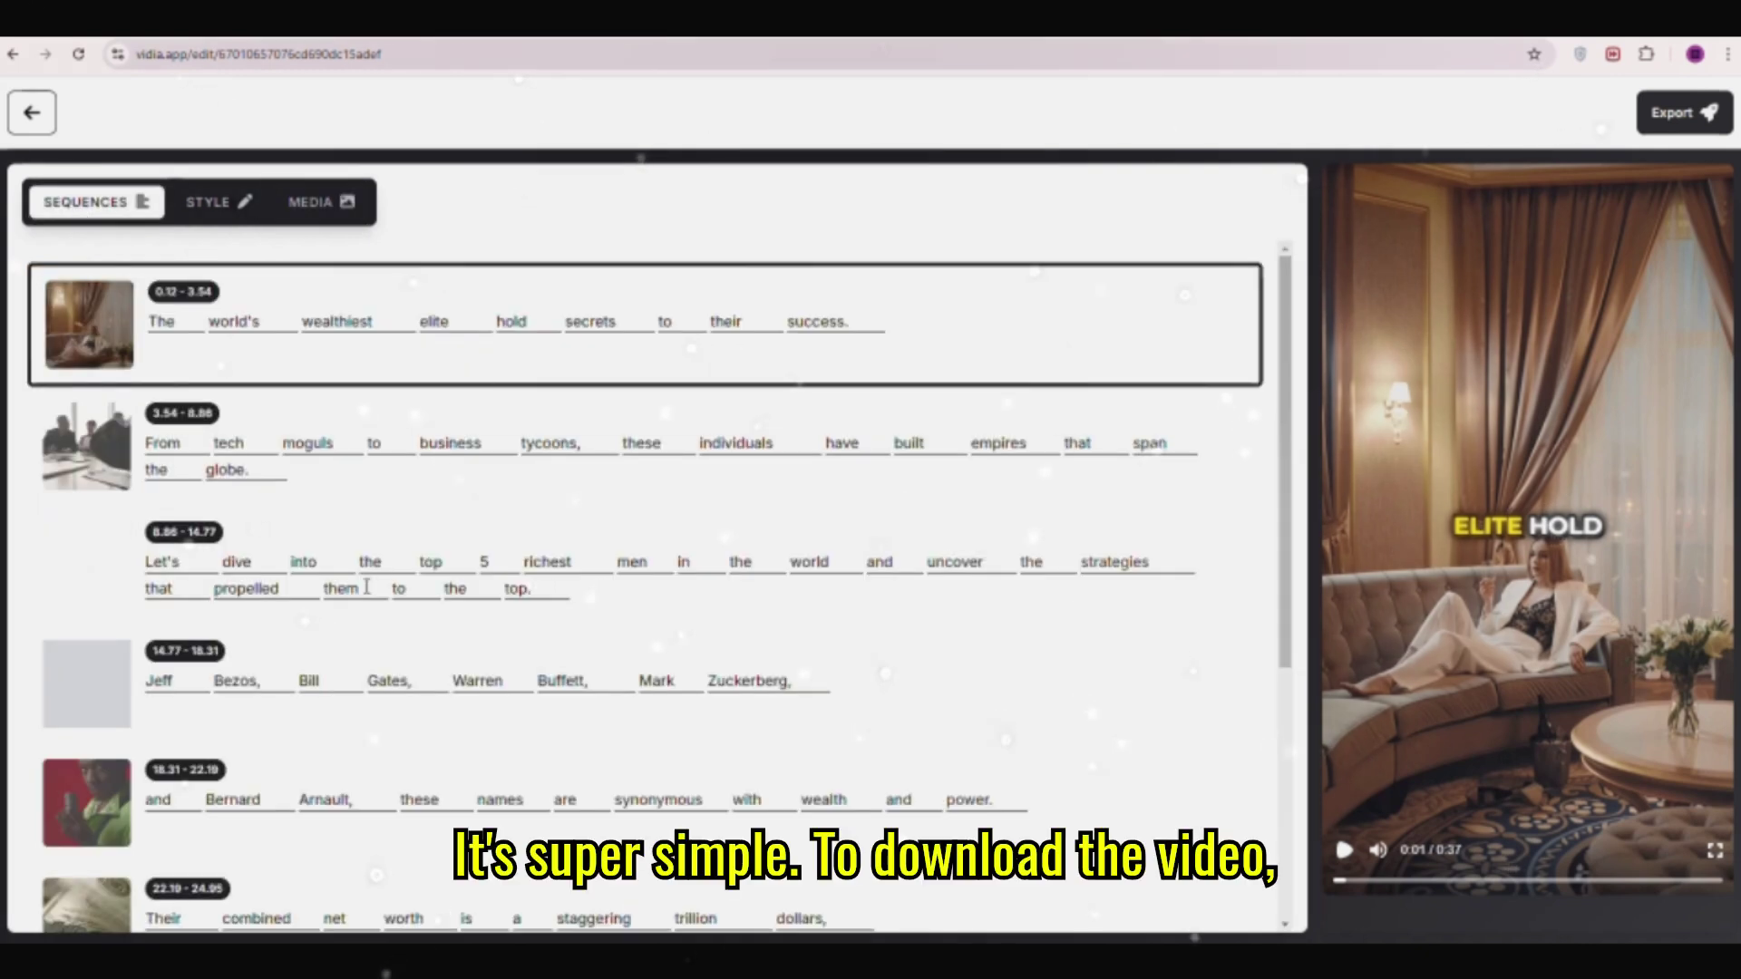
scroll(354, 598, "down", 5)
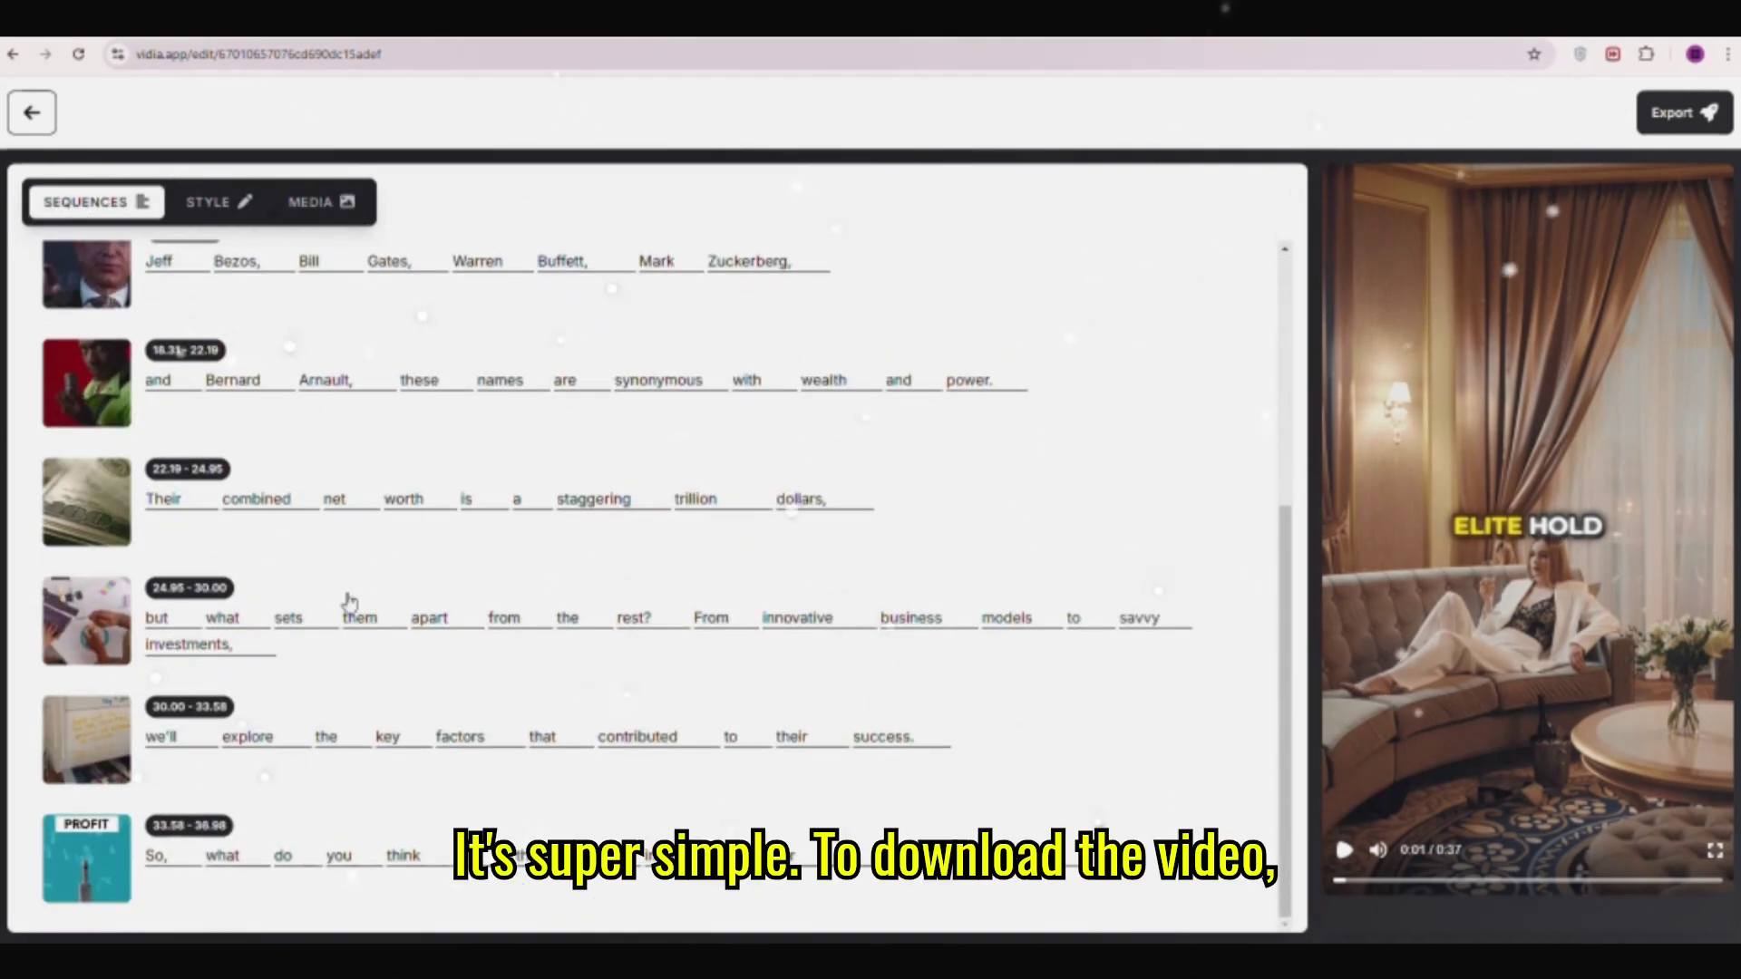
scroll(362, 591, "up", 5)
left_click(1660, 120)
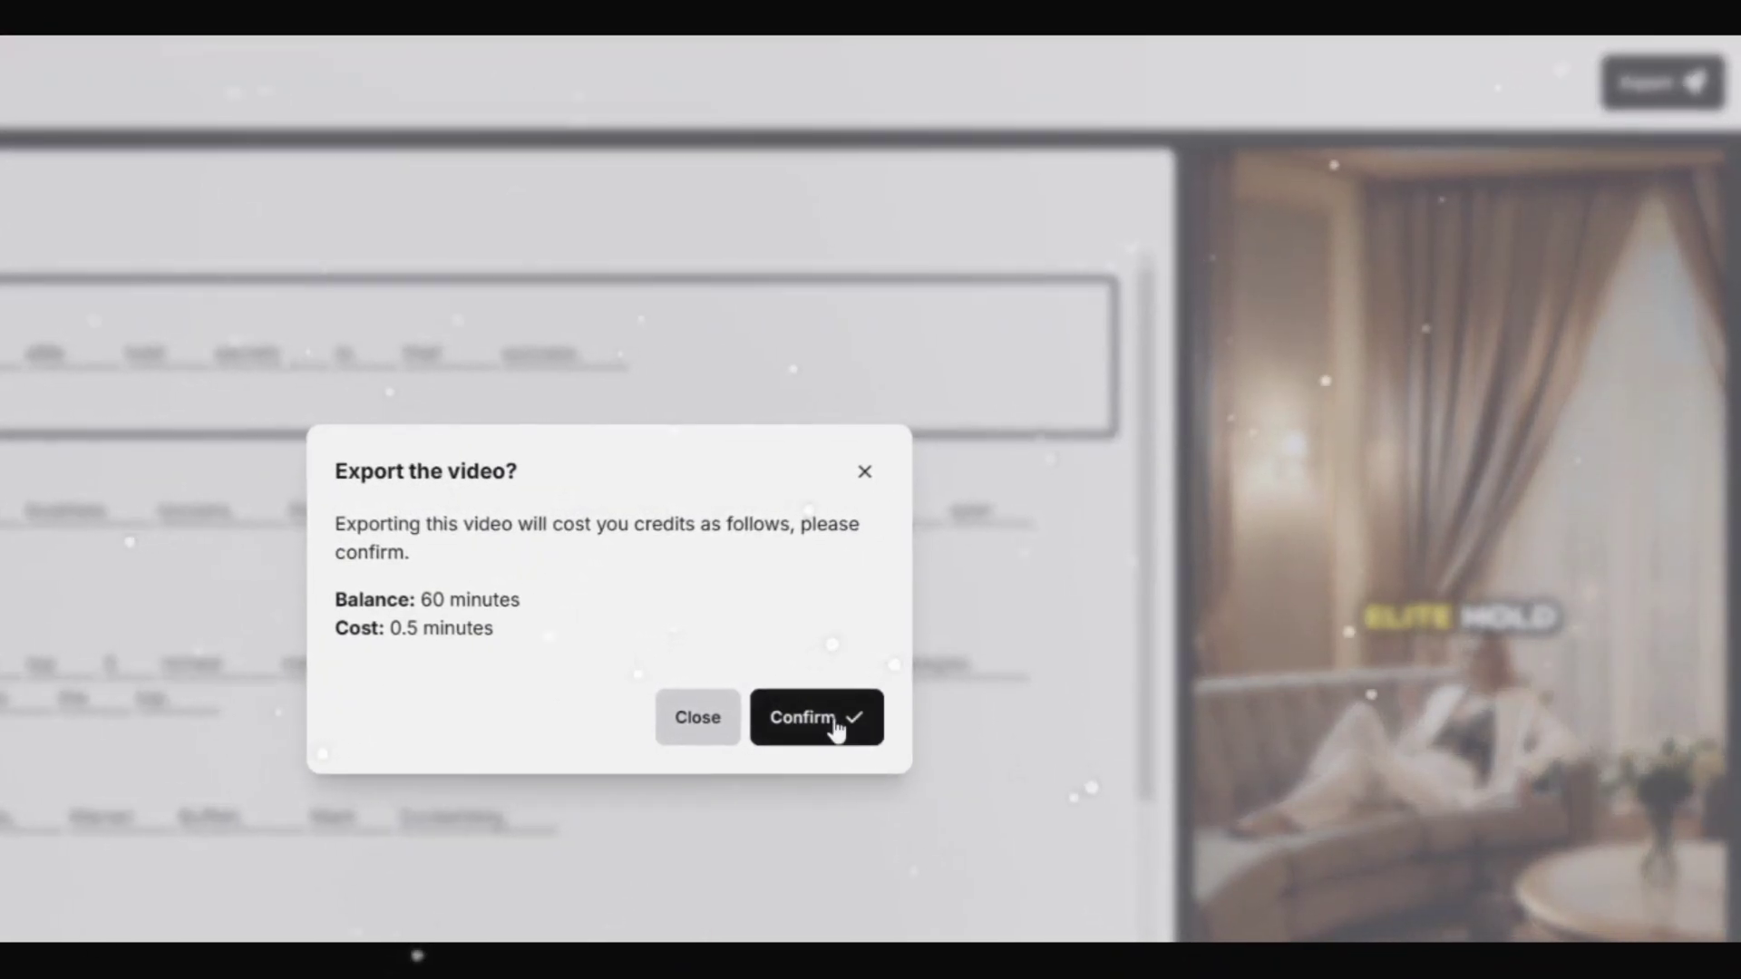
left_click(832, 726)
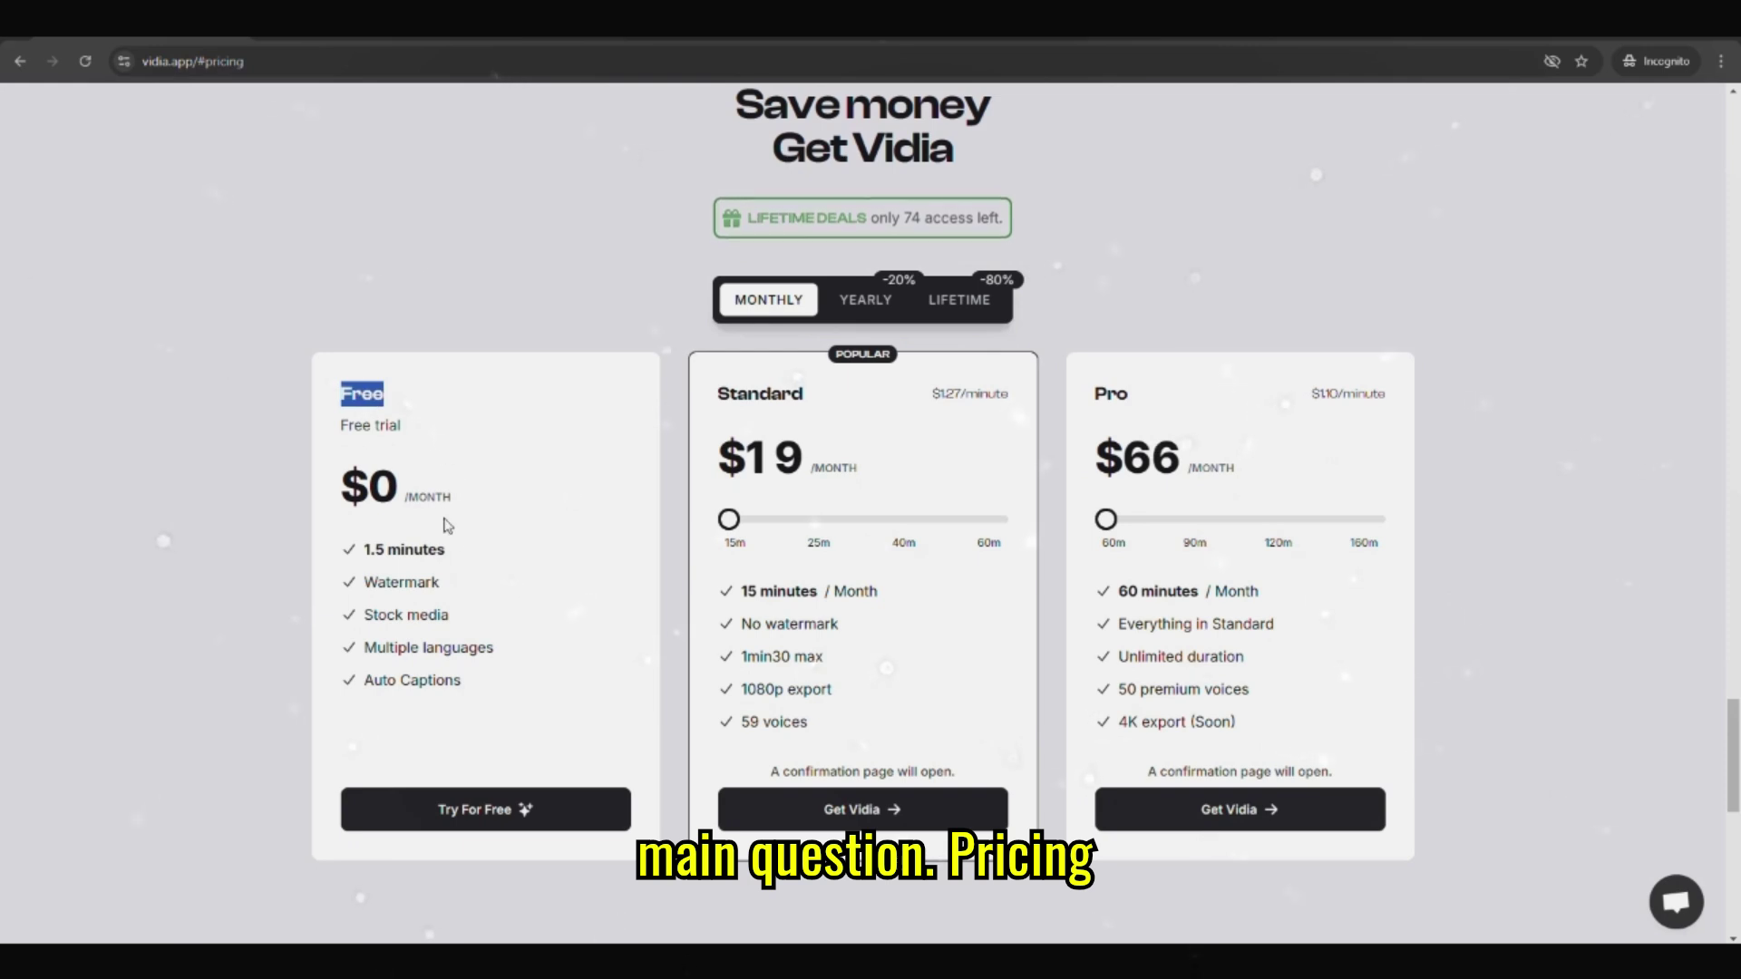
Step: Compare the monthly, yearly and lifetime plans on Vidia's pricing page, including the minutes each plan offers
left_click_drag(447, 550, 363, 549)
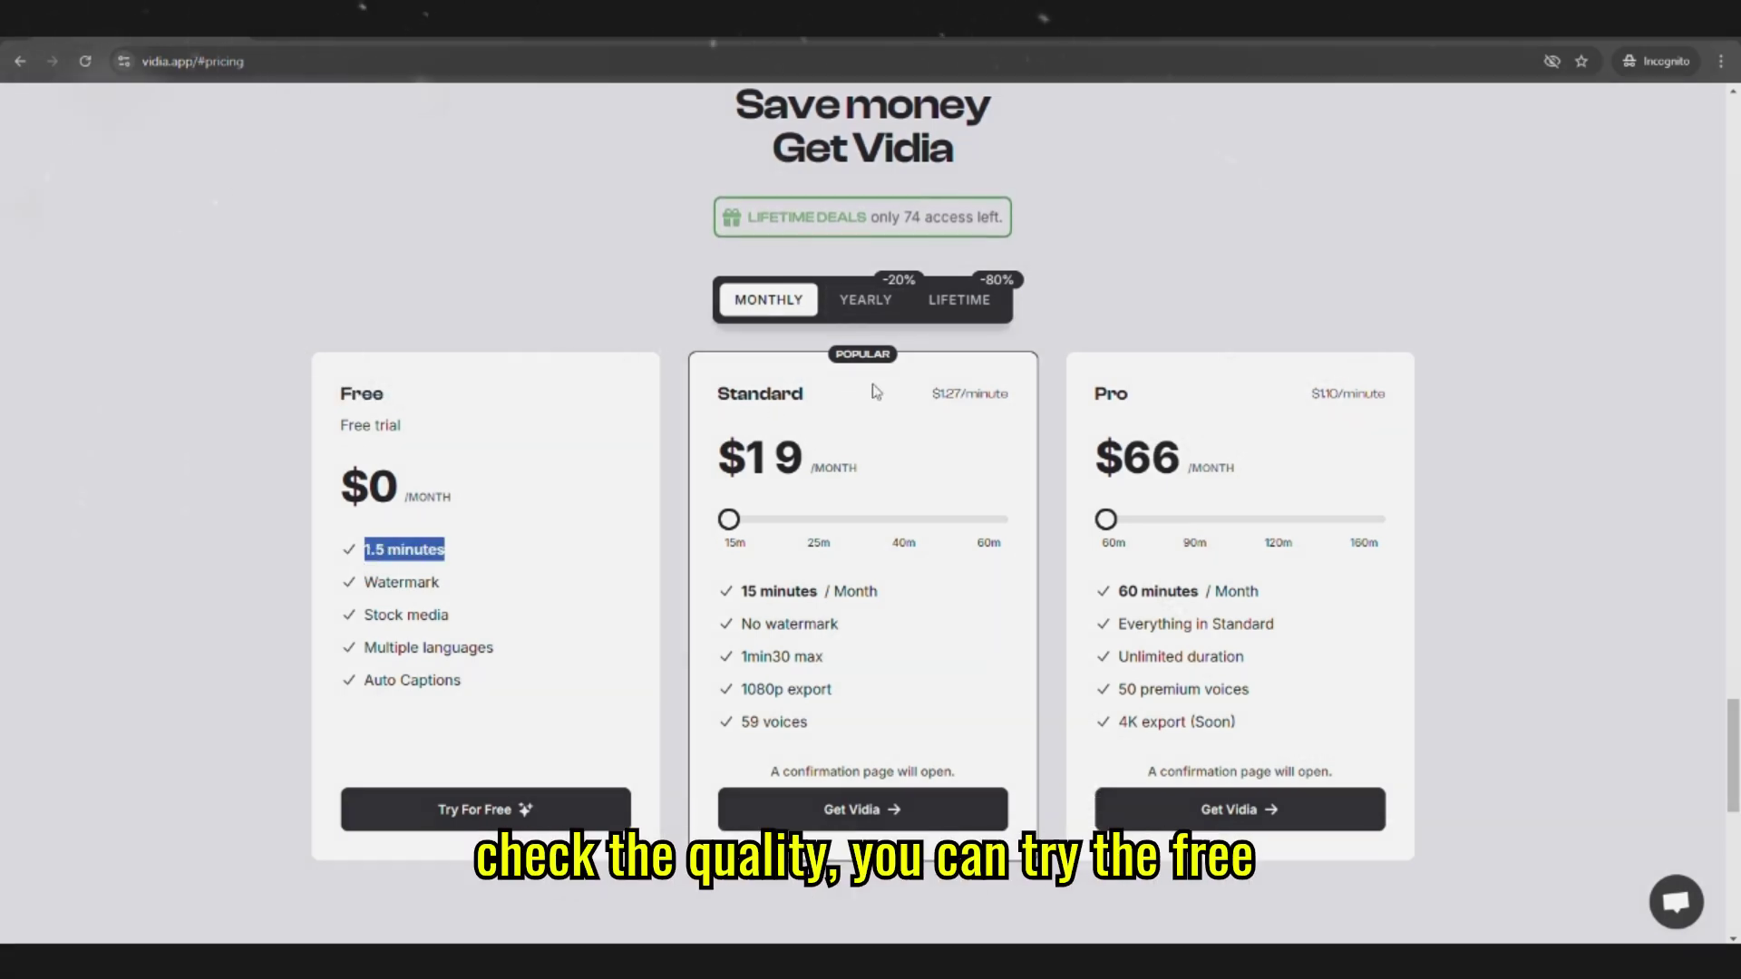
left_click(965, 306)
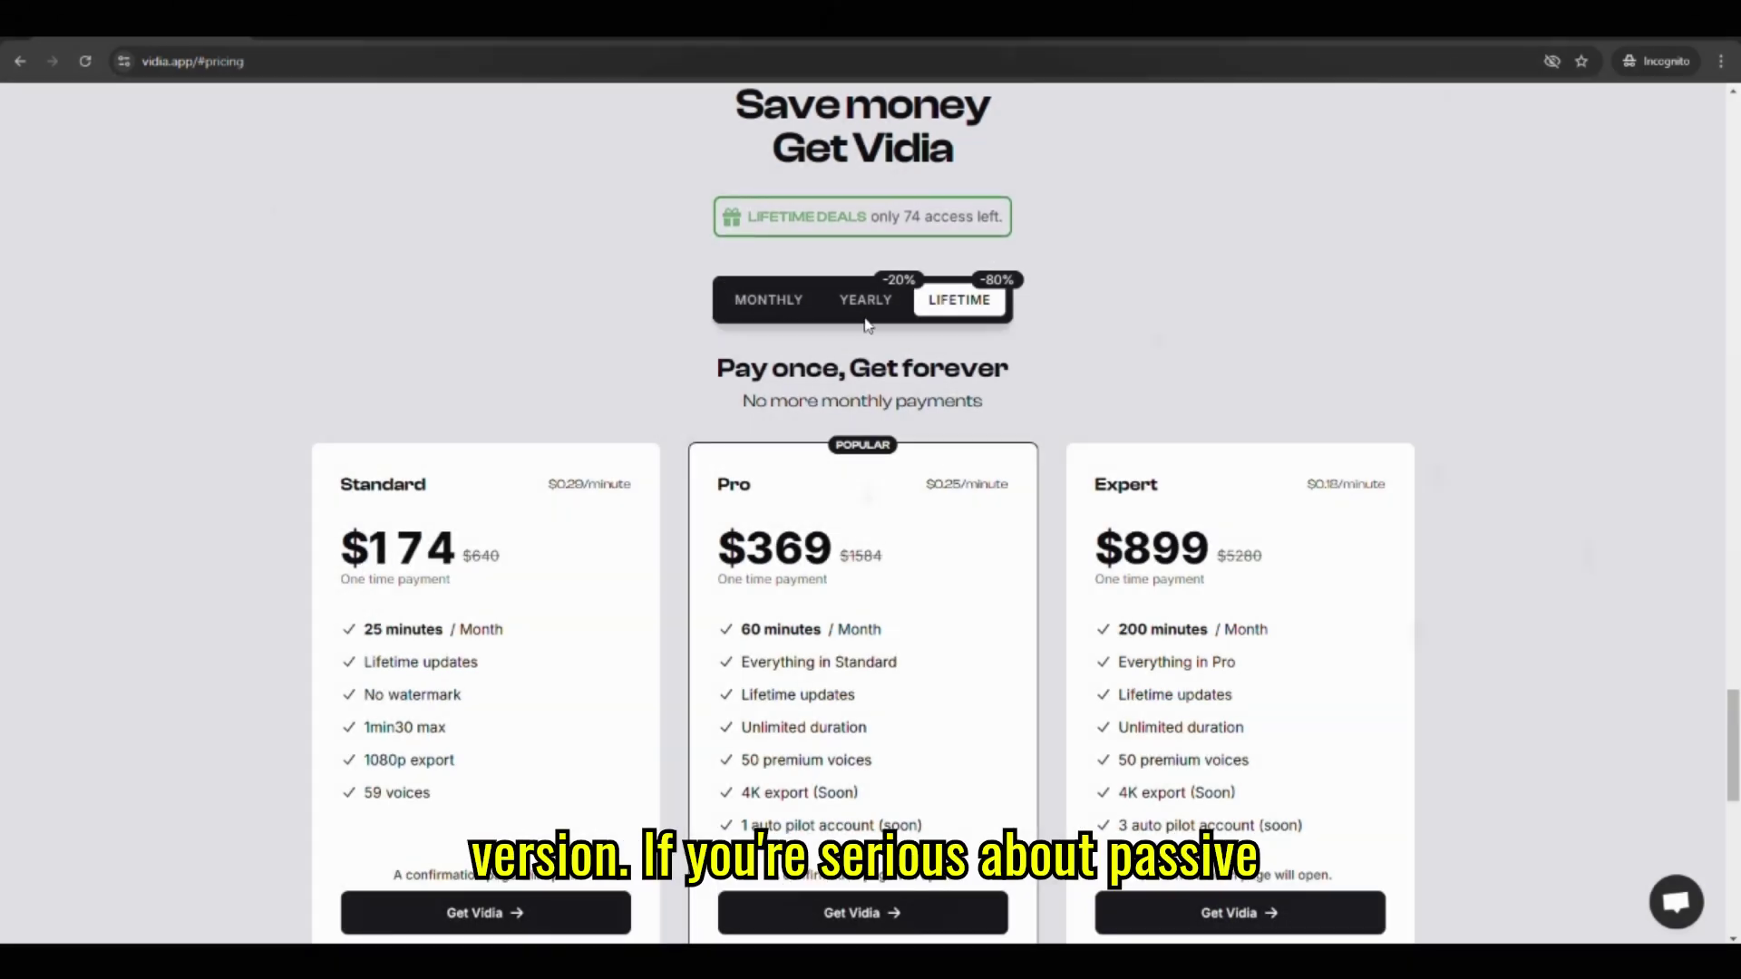
left_click(864, 301)
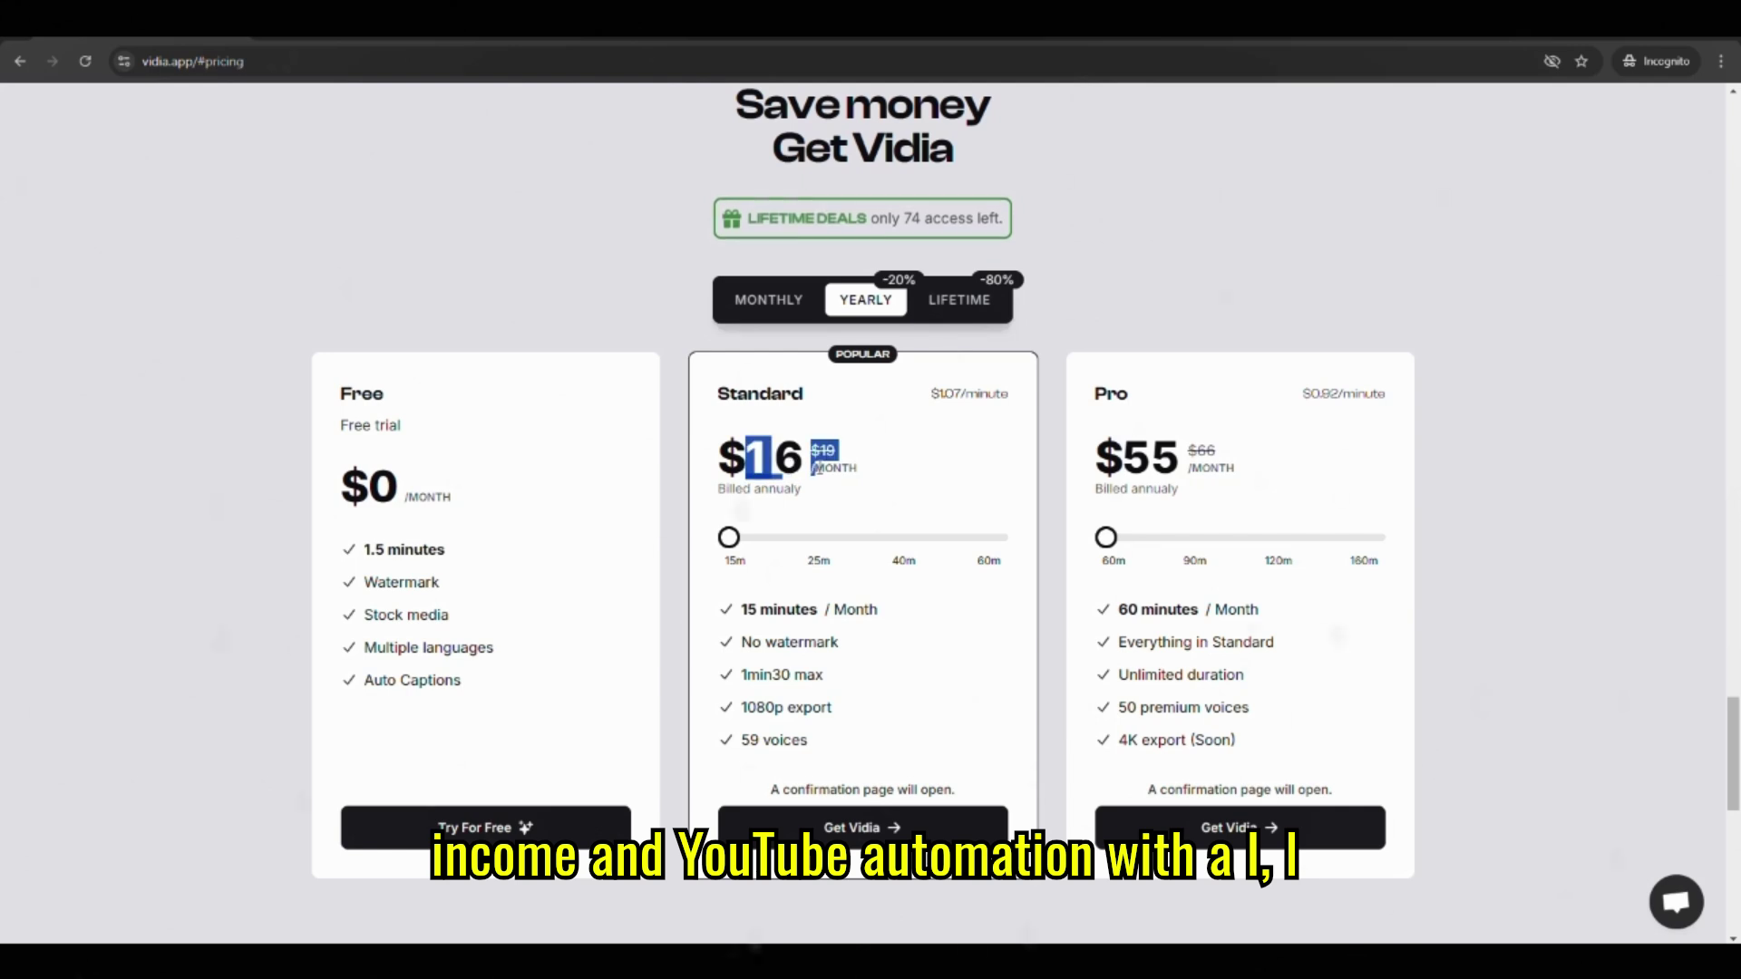
left_click_drag(744, 613, 778, 615)
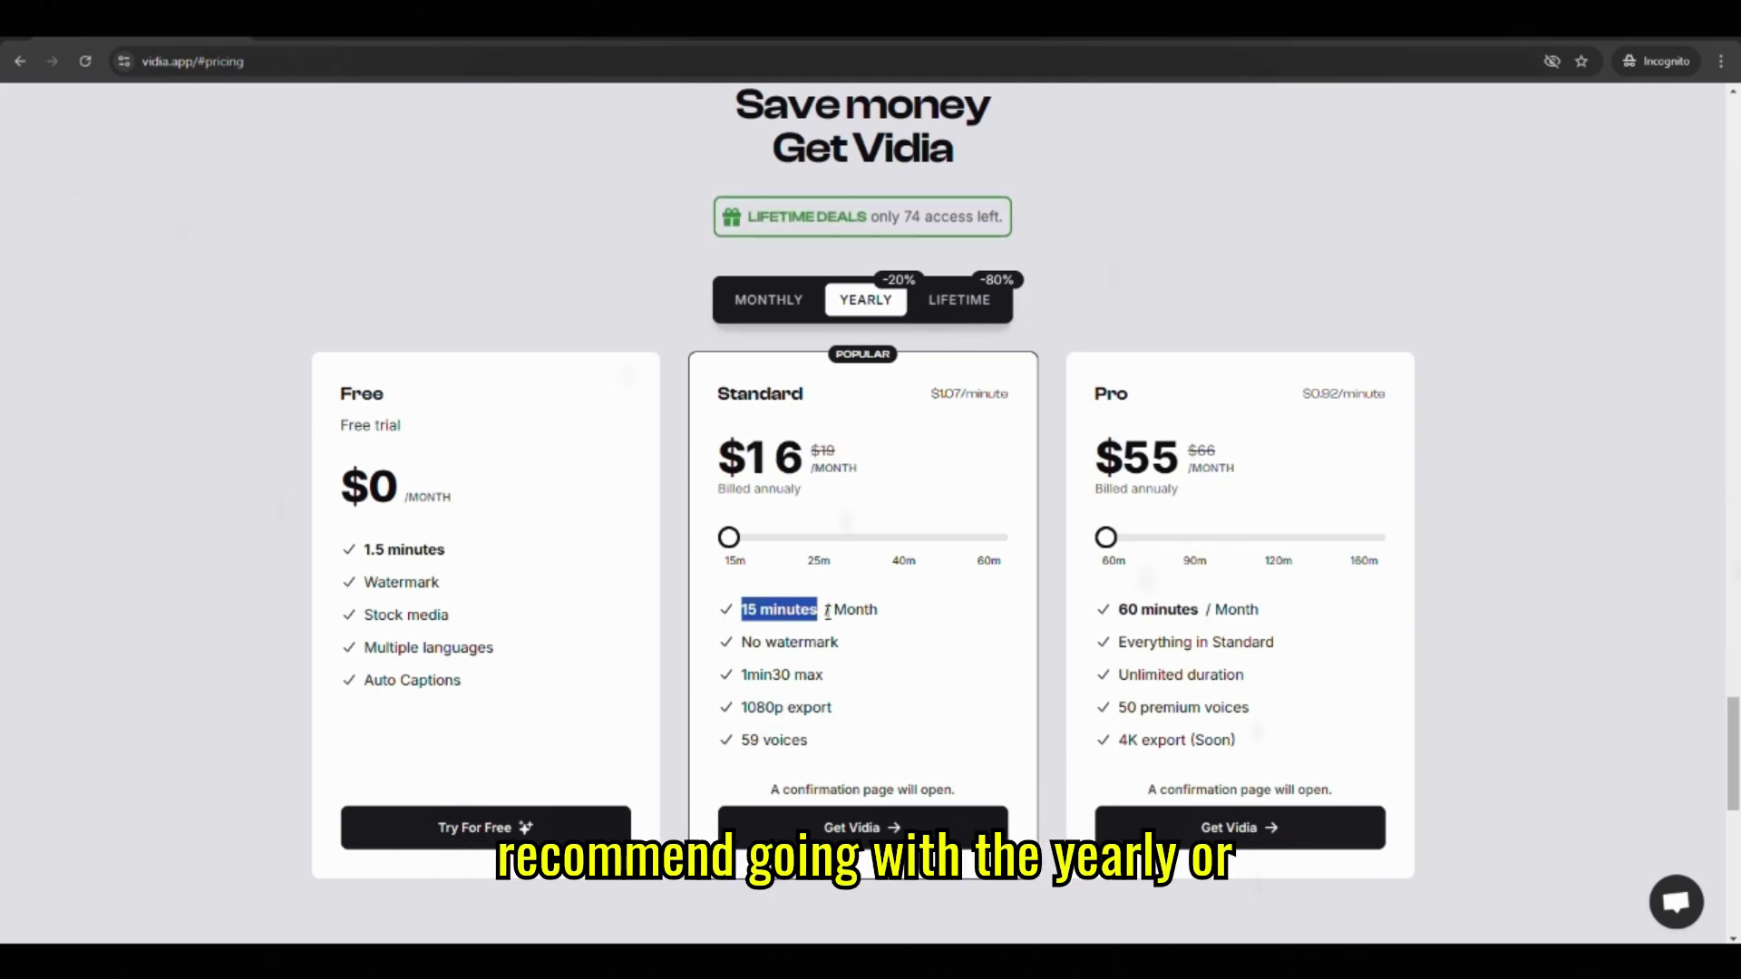
left_click_drag(1127, 610, 1179, 610)
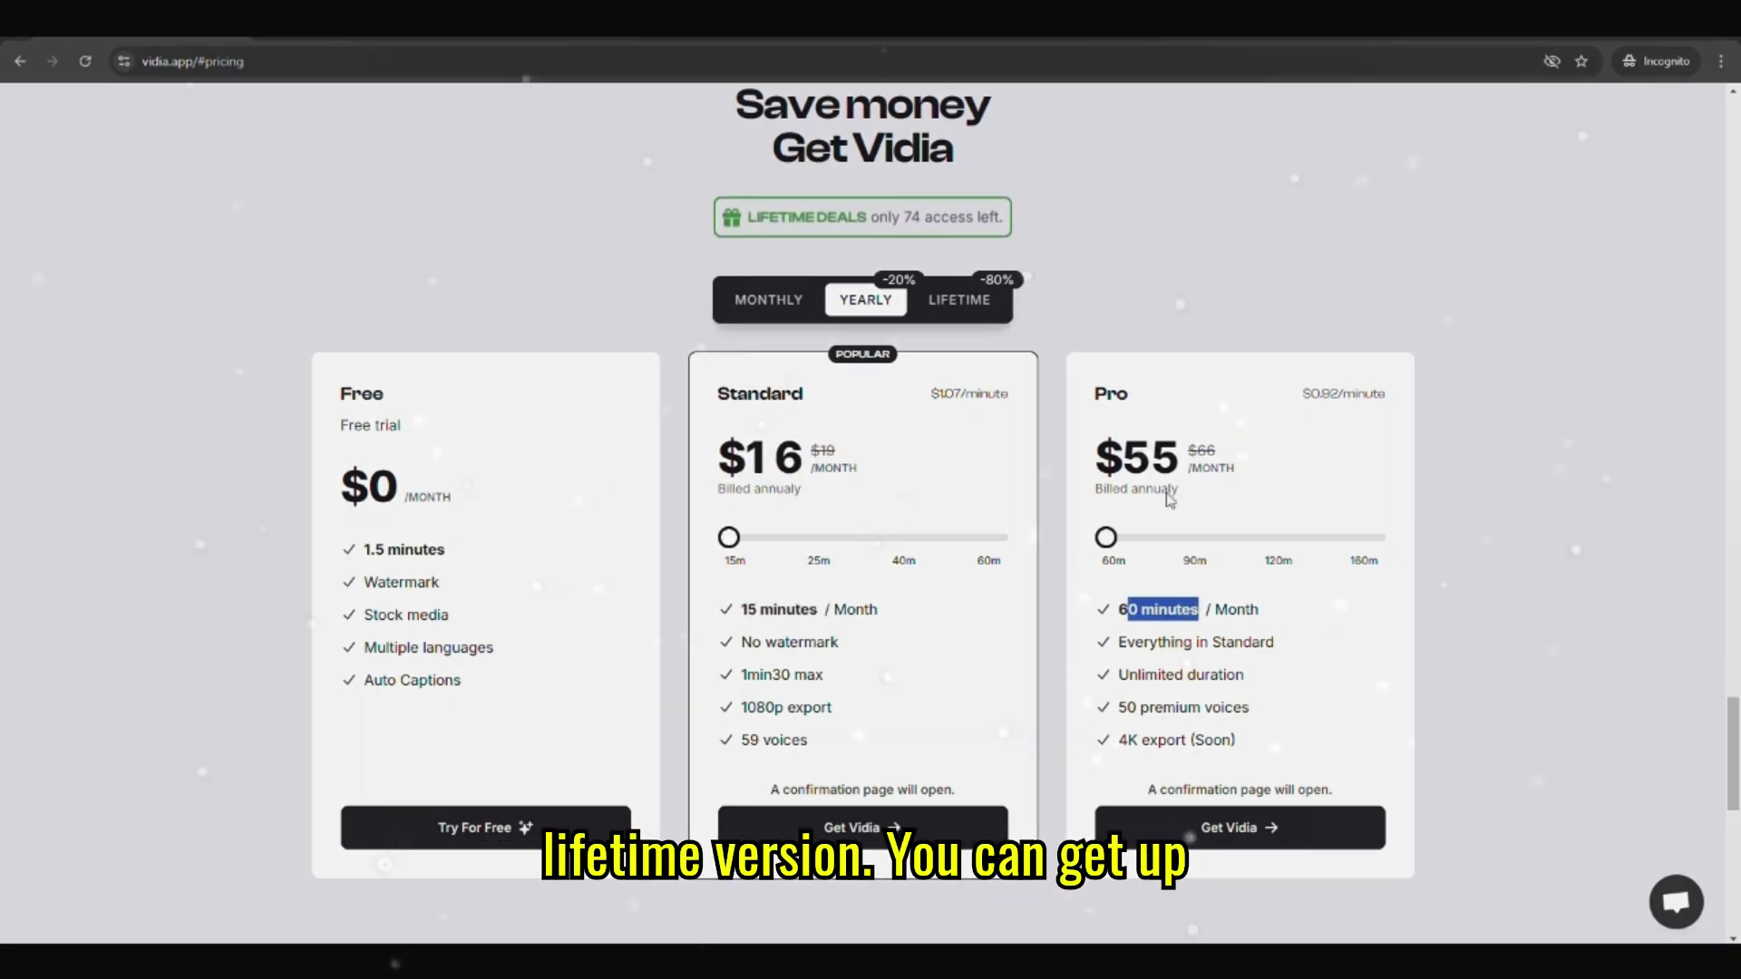
left_click(959, 299)
scroll(330, 541, "down", 1)
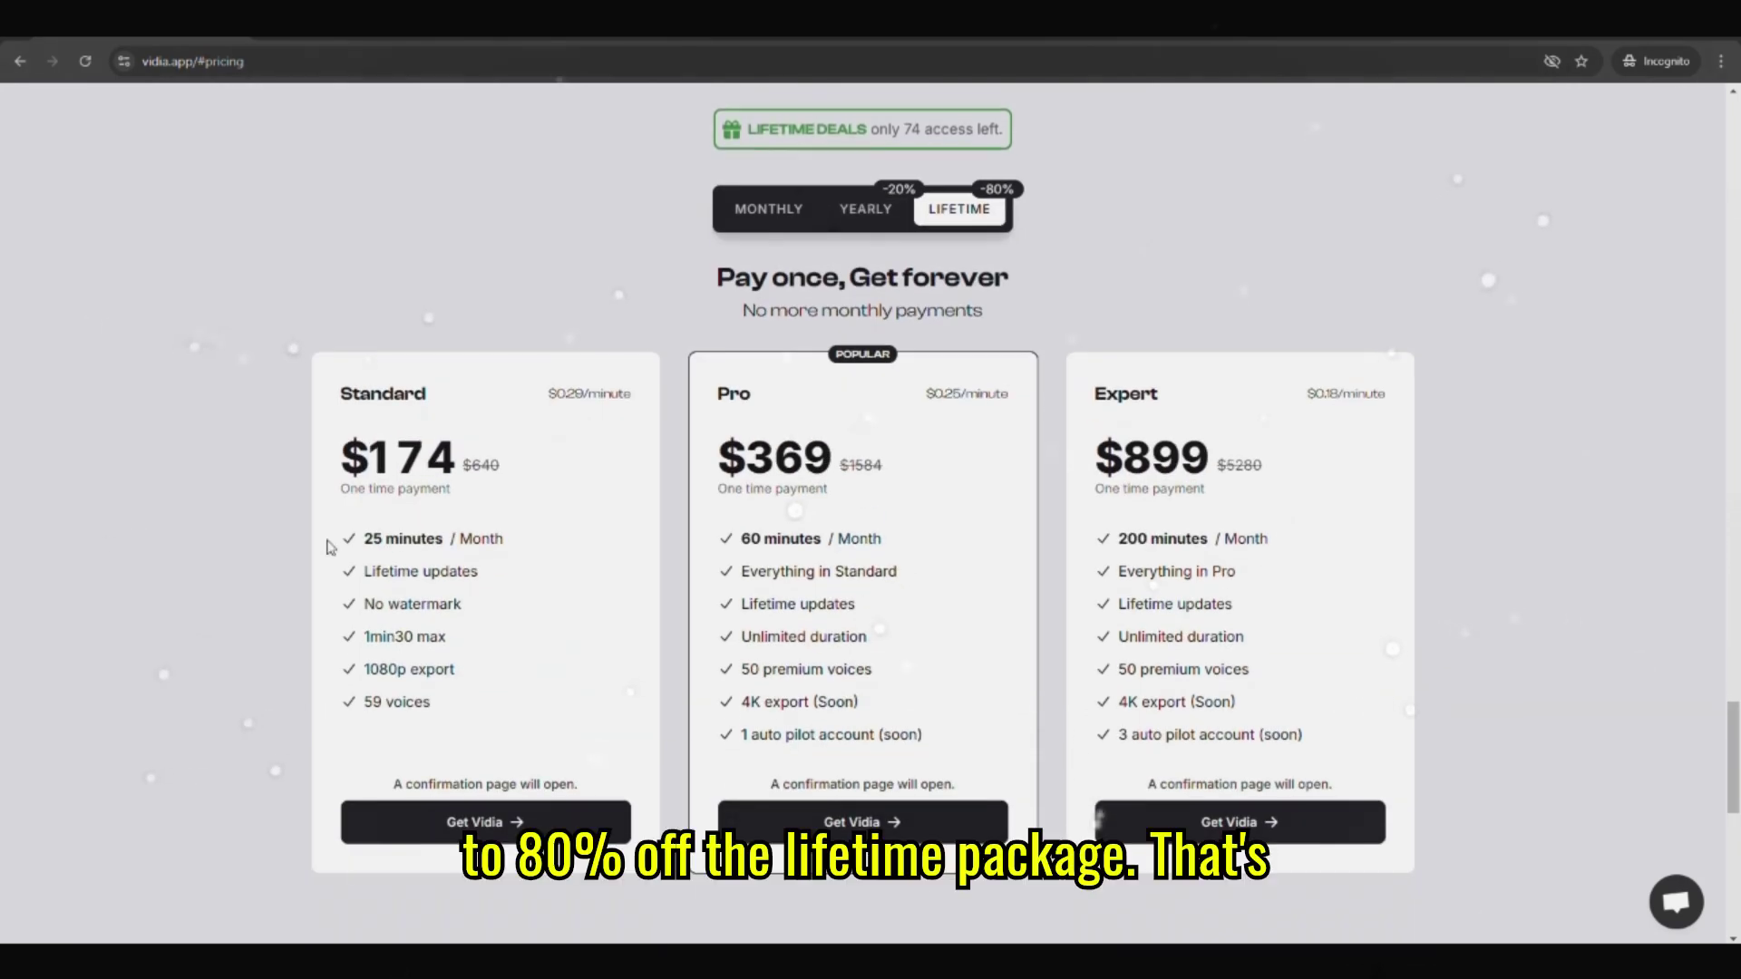